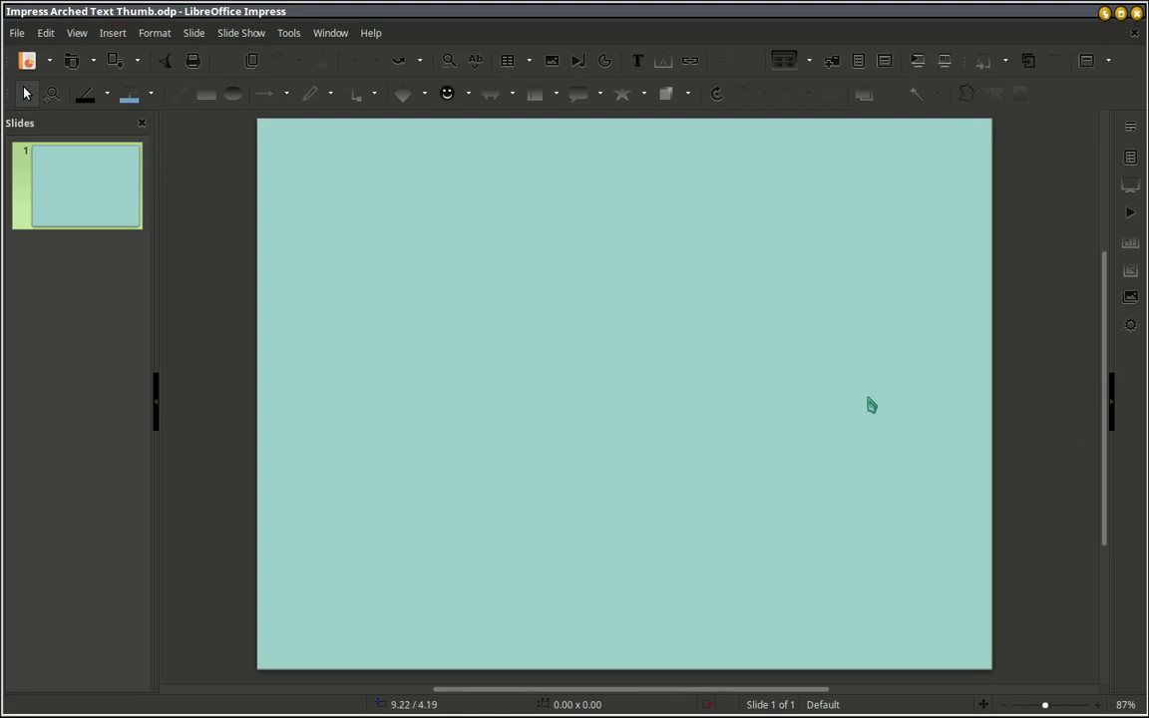
Turn on the Fontwork toolbar through View > Toolbars > Fontwork.
left_click(80, 38)
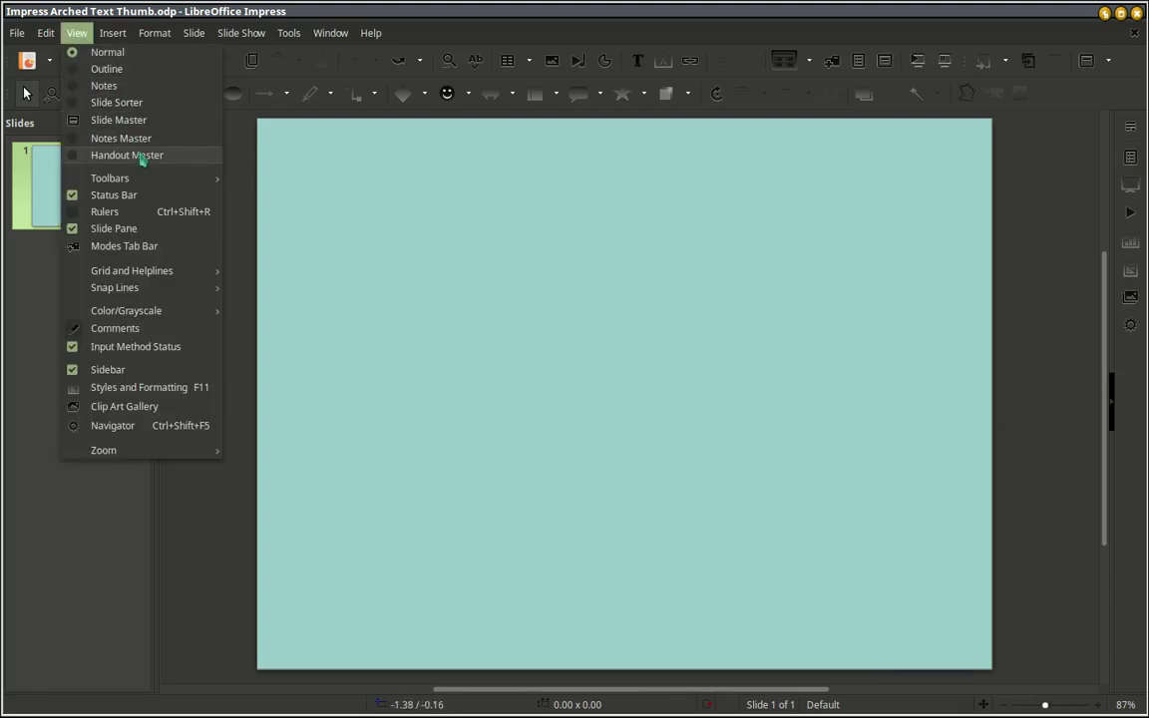
mouse_move(154, 180)
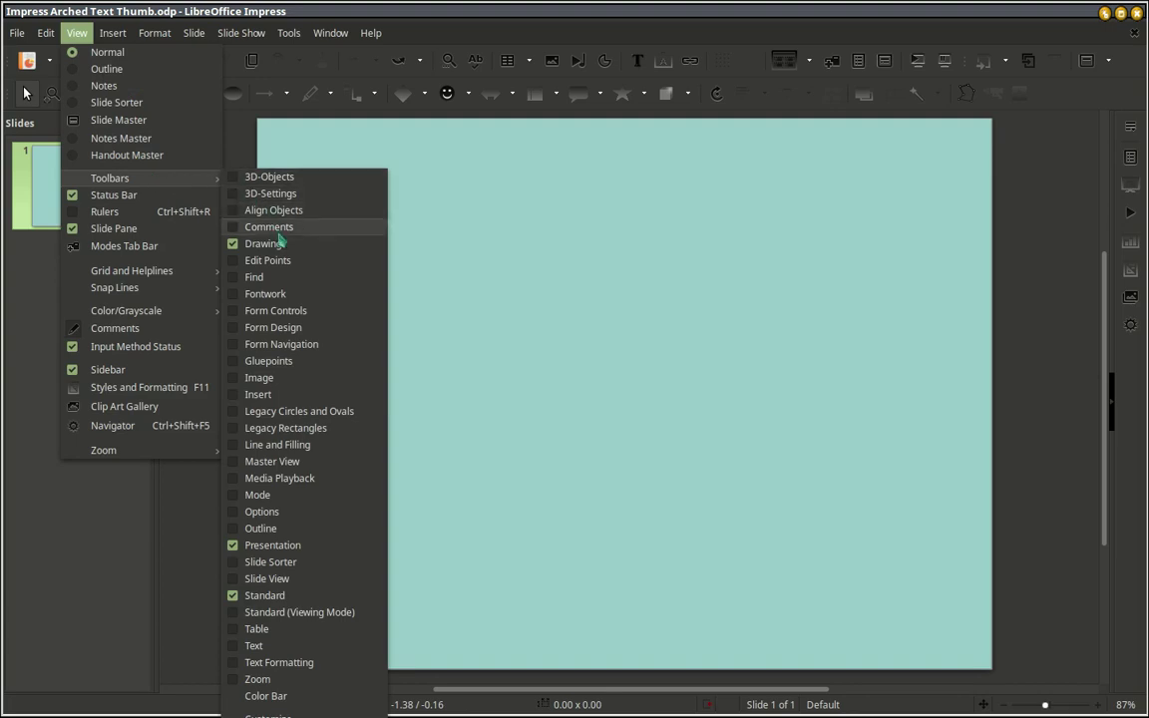
left_click(289, 293)
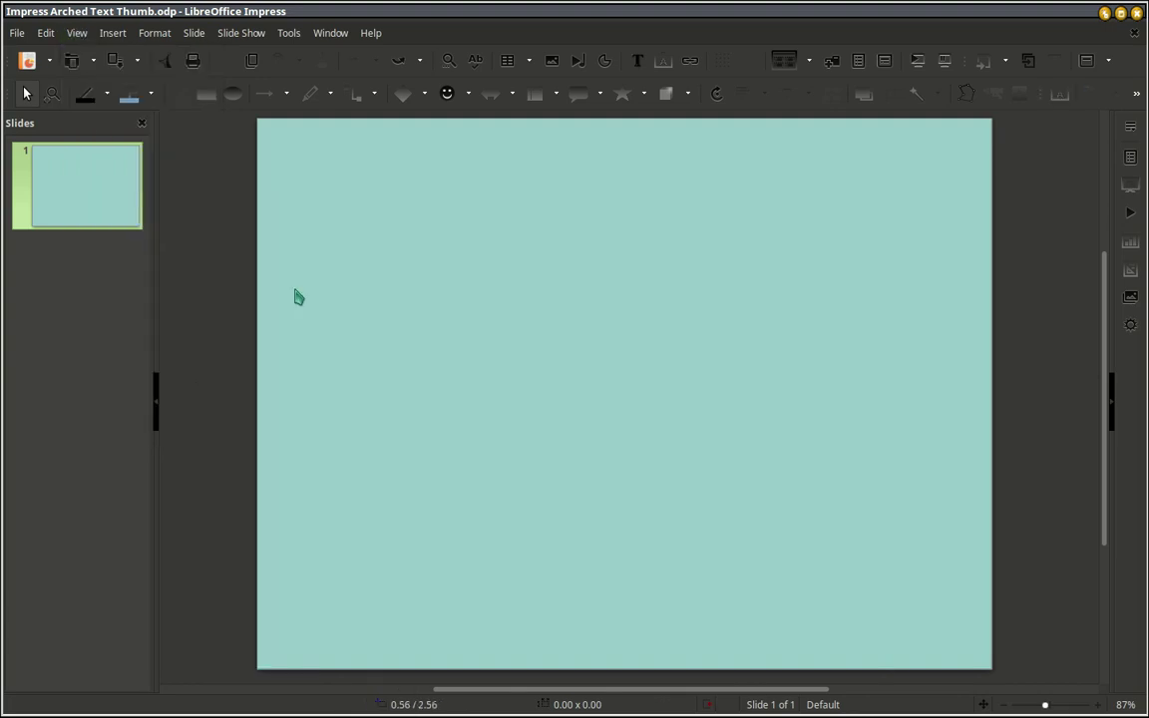
Insert the arched Favorite 14 style from the Fontwork Gallery onto the slide, then deselect it.
left_click(1061, 99)
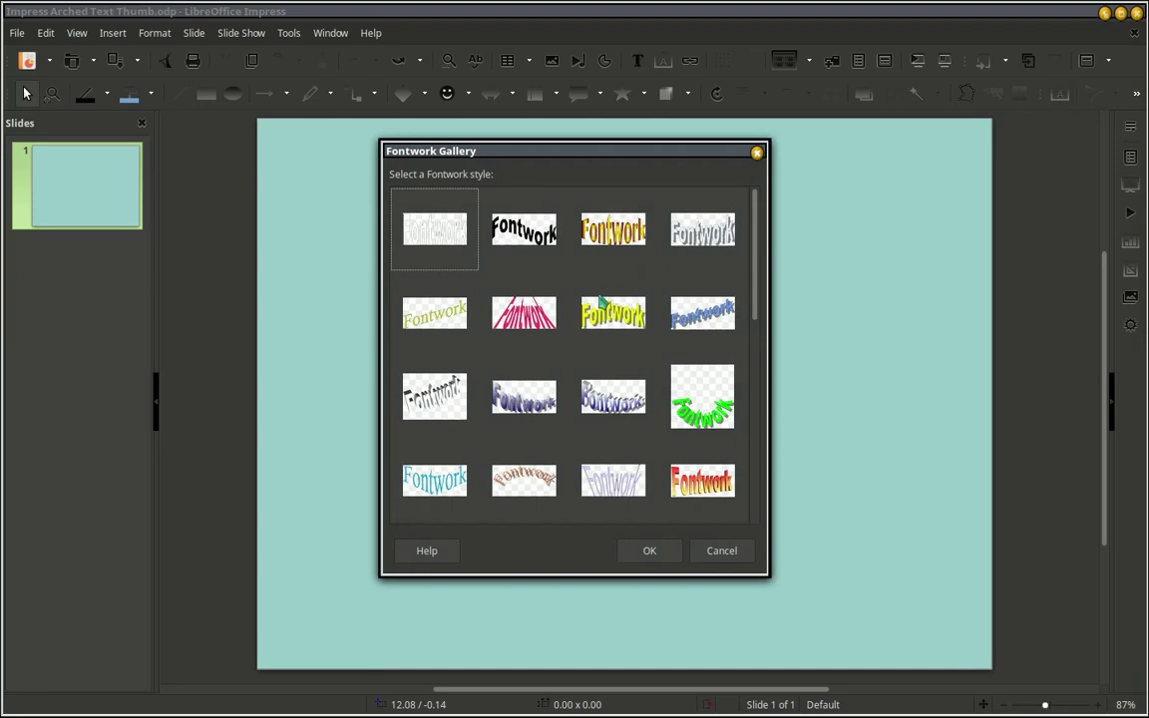
left_click(525, 482)
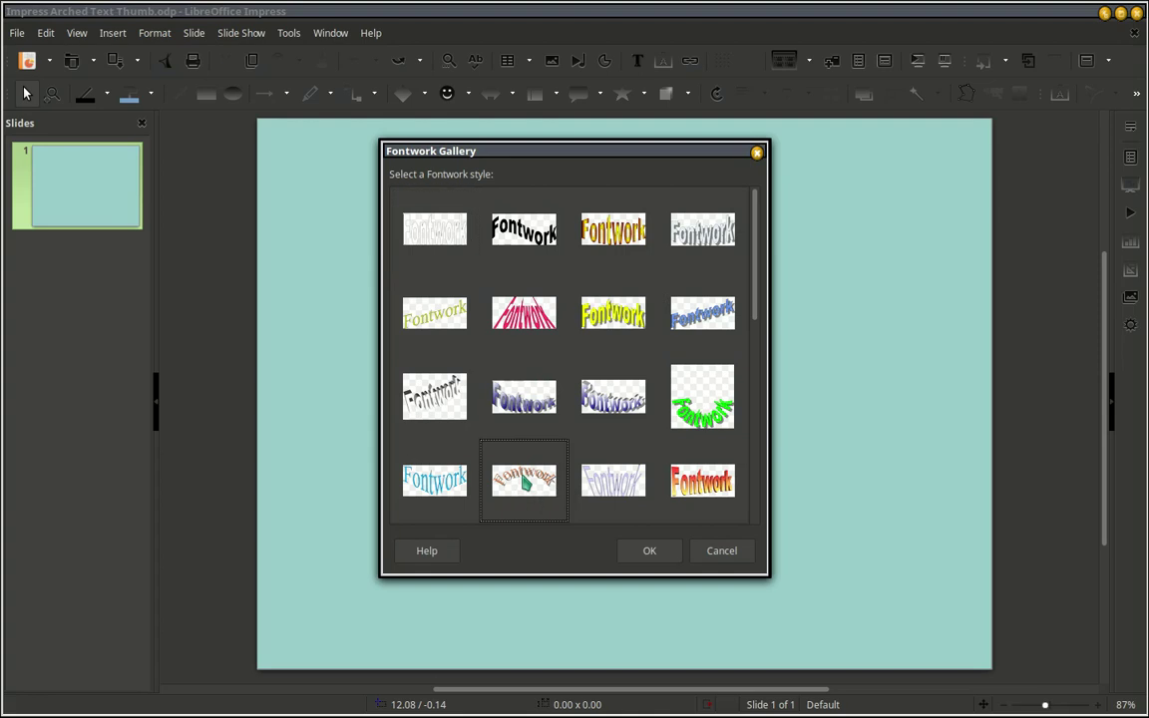
left_click(650, 549)
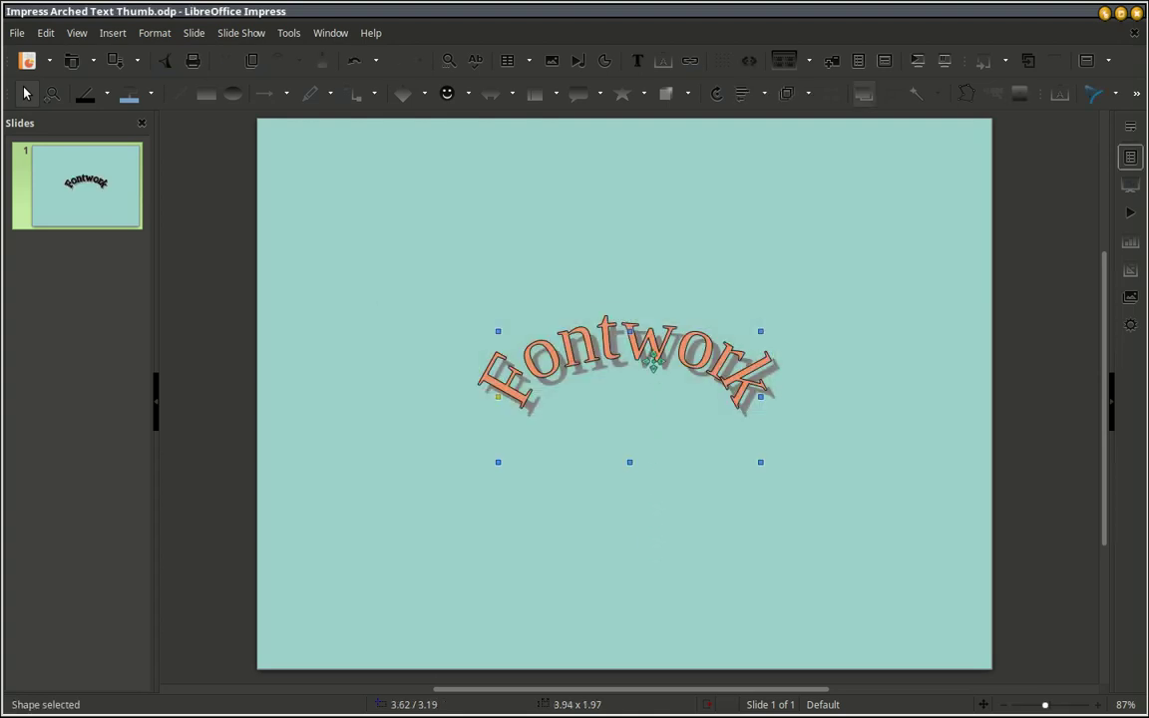
left_click(653, 377)
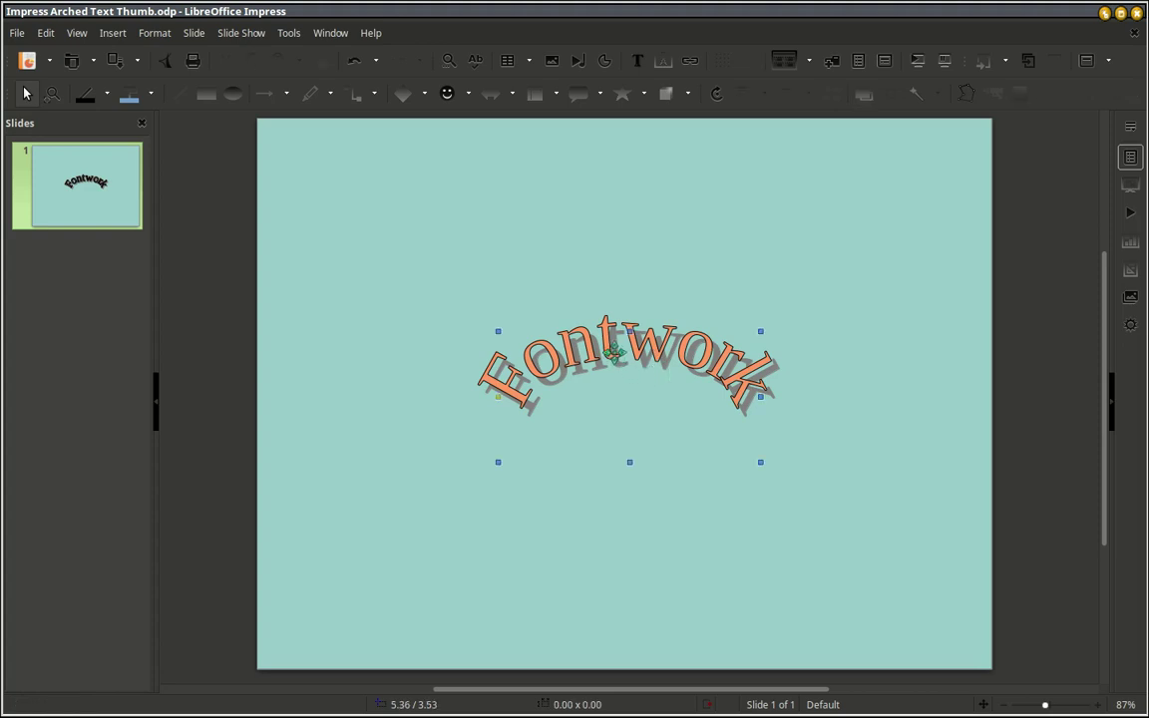
Replace the placeholder 'Fontwork' wording with 'Creating Arched Text'.
double_click(613, 351)
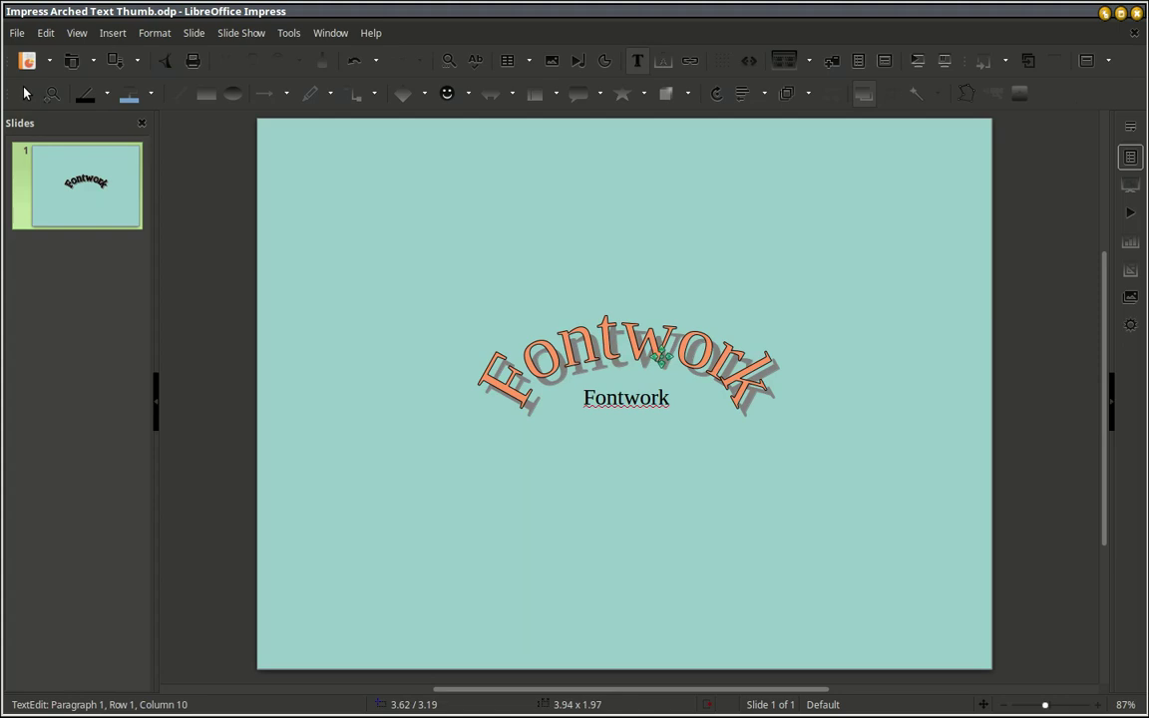
key("BackSpace")
key("BackSpace")
key("BackSpace")
key("BackSpace")
key("BackSpace")
key("BackSpace")
key("BackSpace")
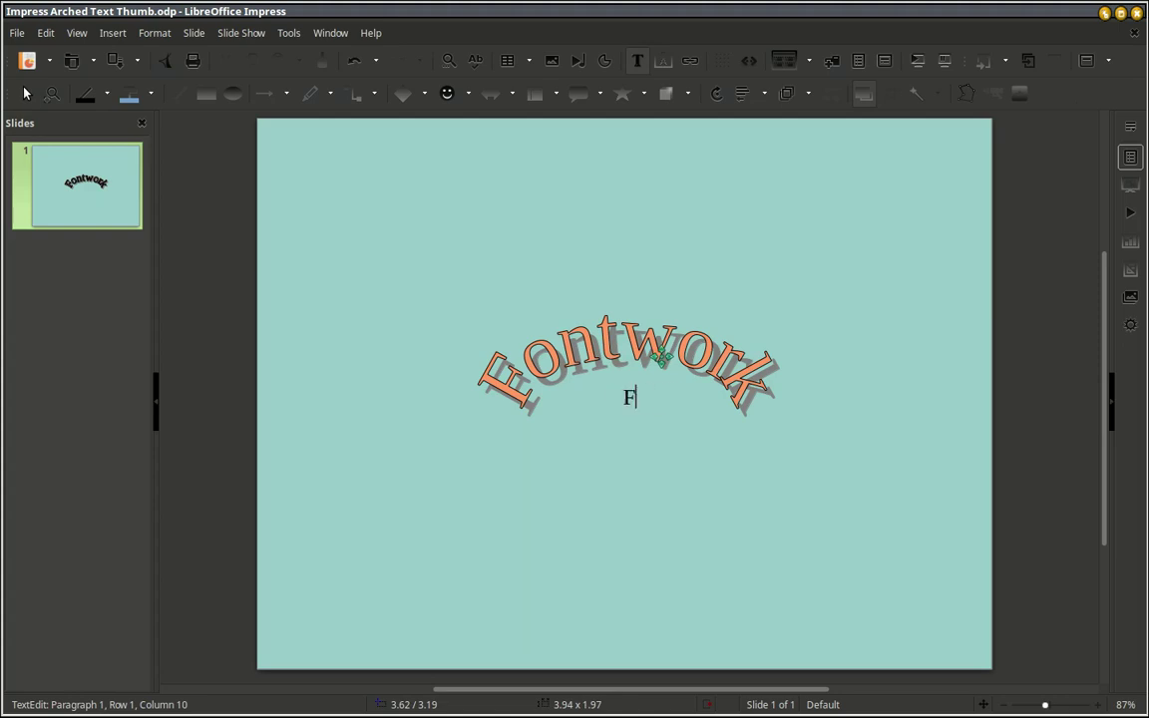
key("BackSpace")
type("Creating ")
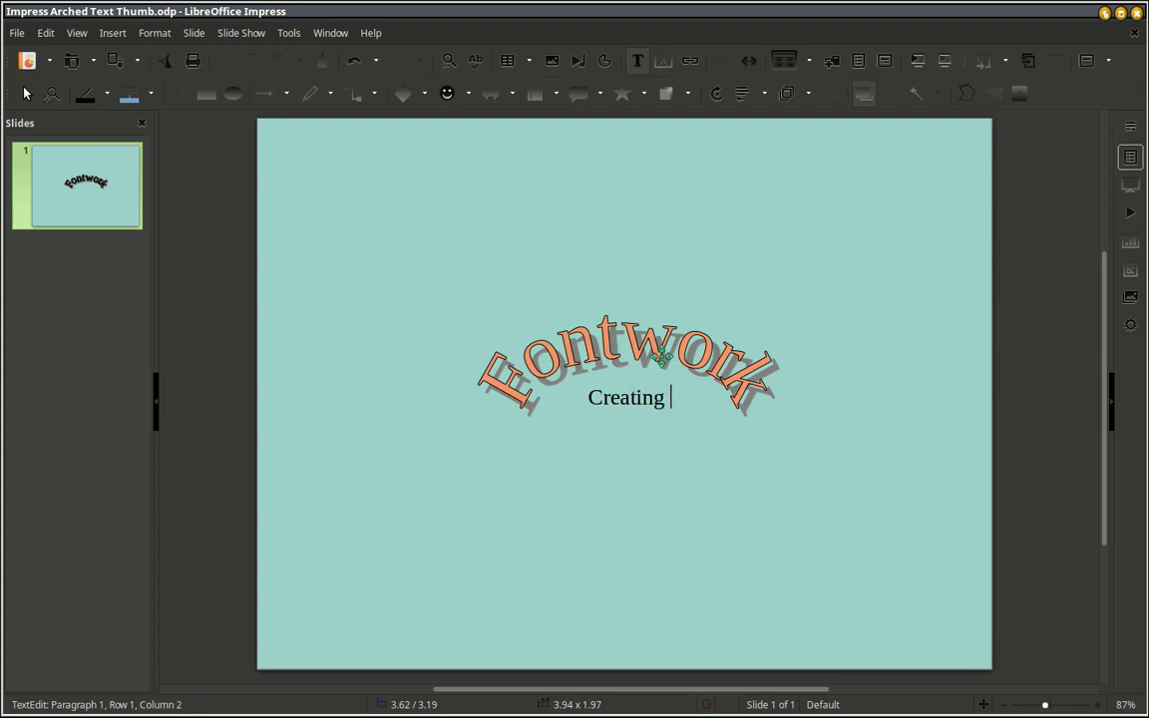
type("Arched ")
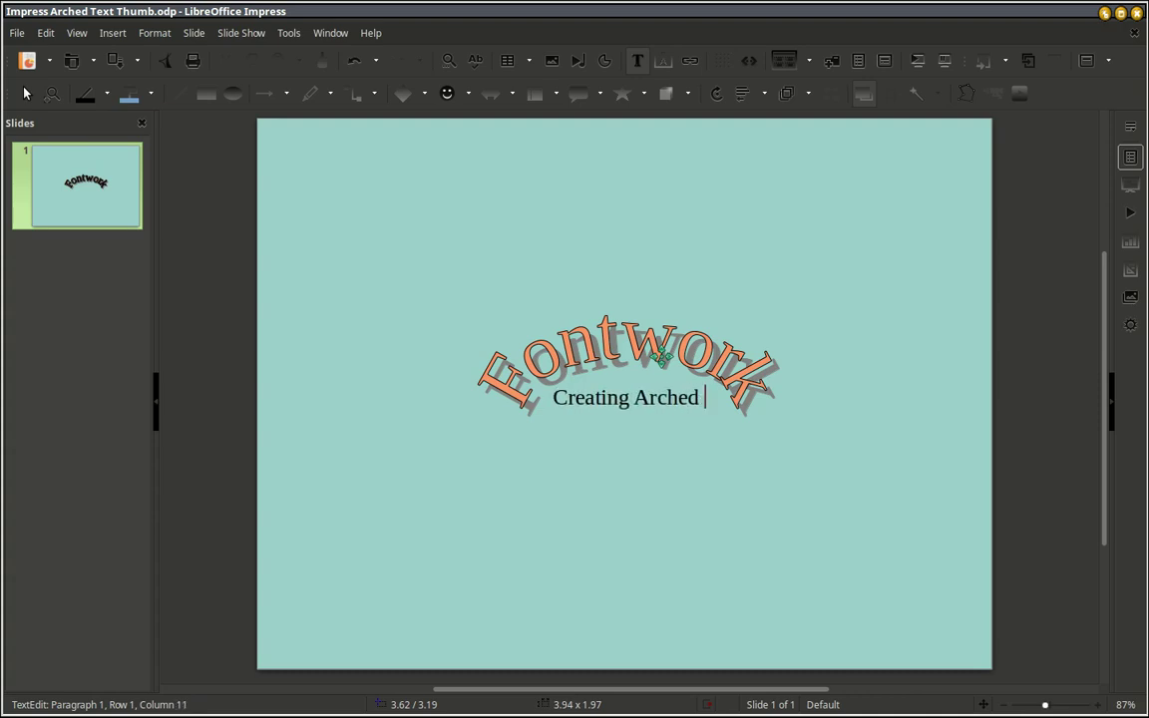
type("Text")
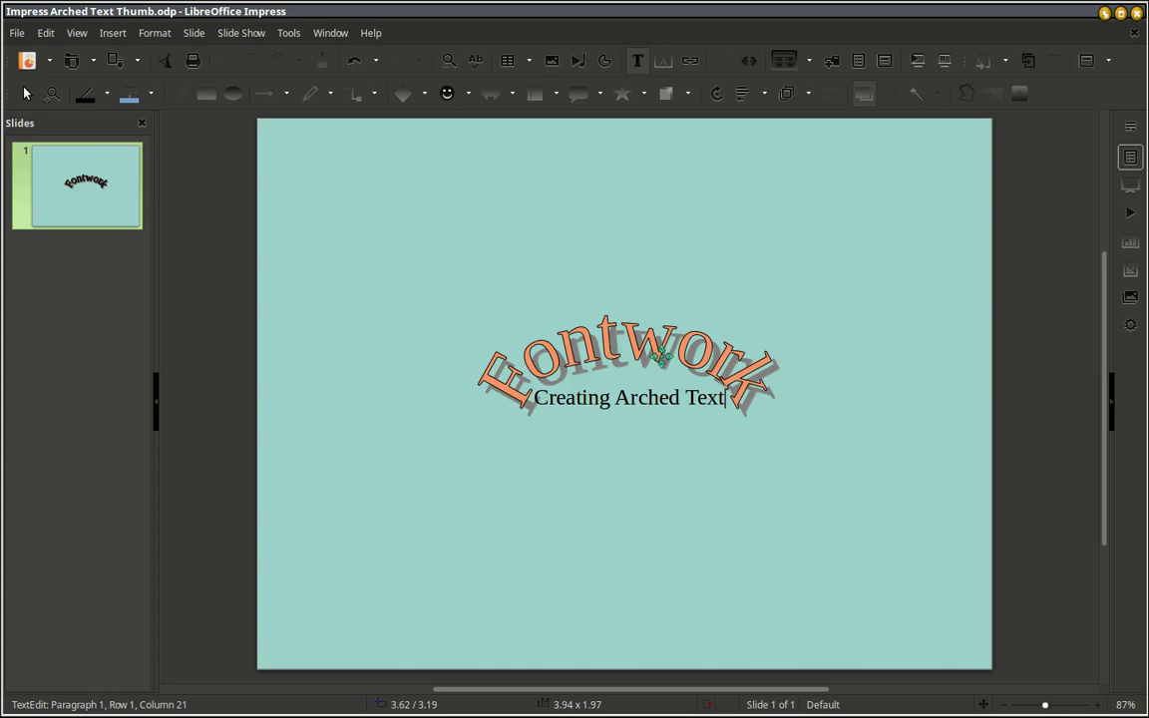
key("Escape")
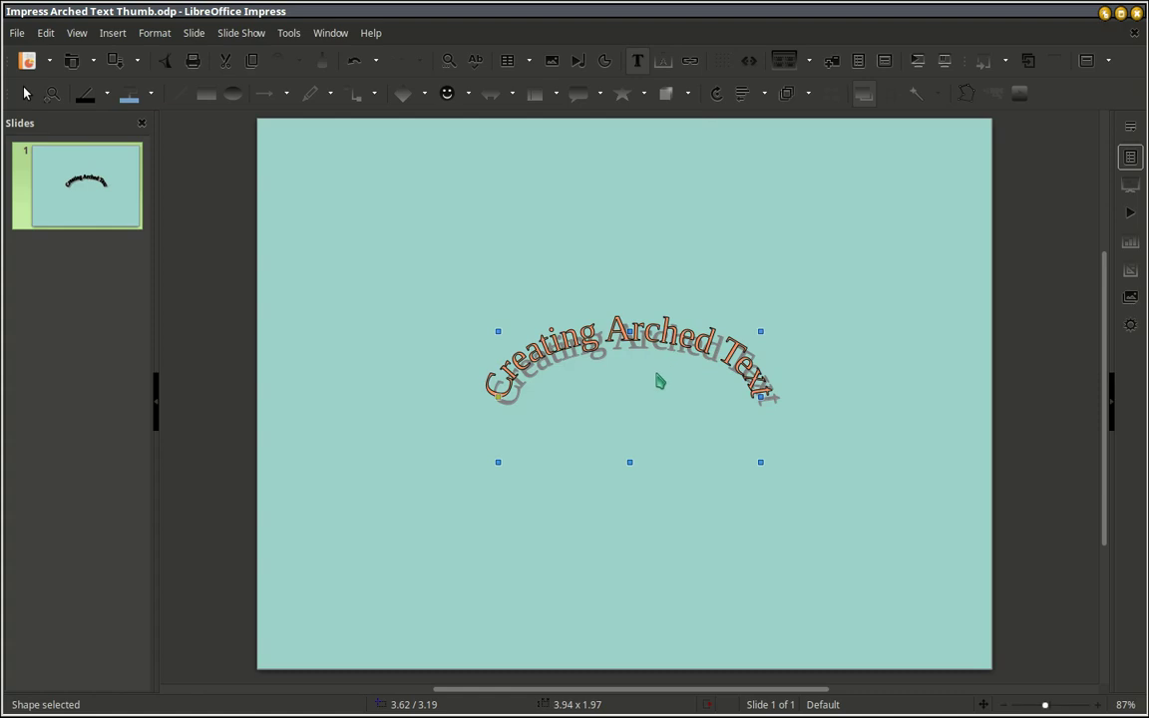
Move the arched text to the upper right and enlarge it to 9.44 x 3.87 across the top.
left_click_drag(659, 381, 860, 196)
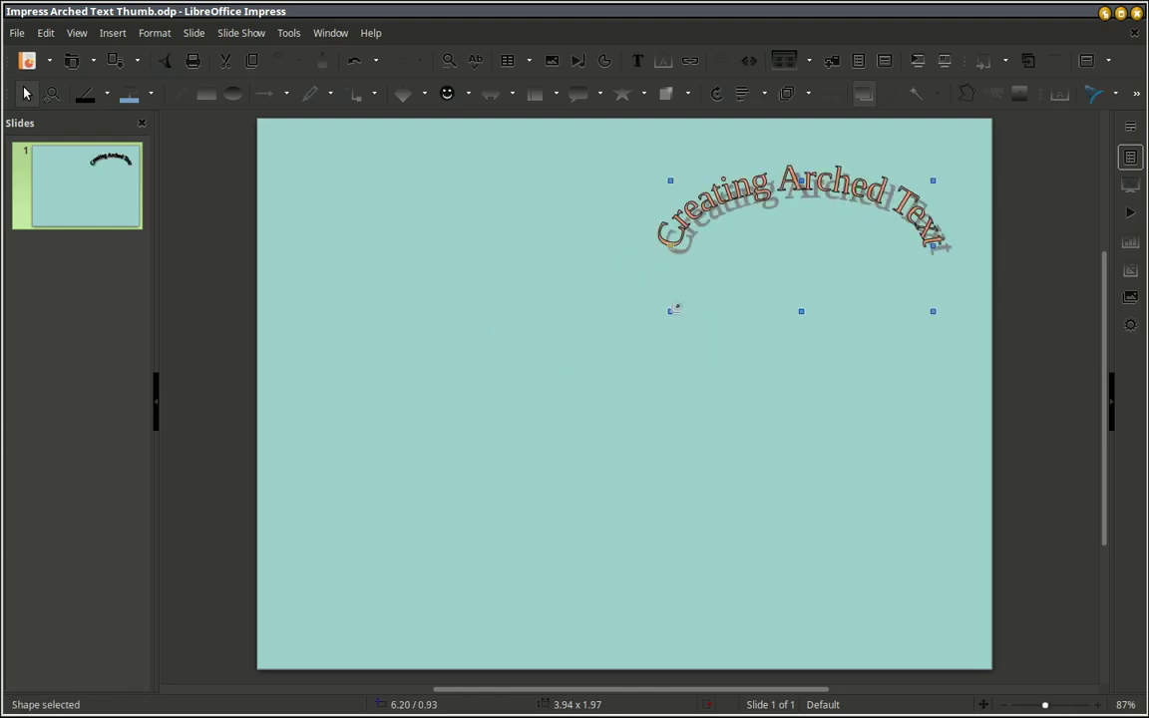
left_click_drag(672, 312, 305, 436)
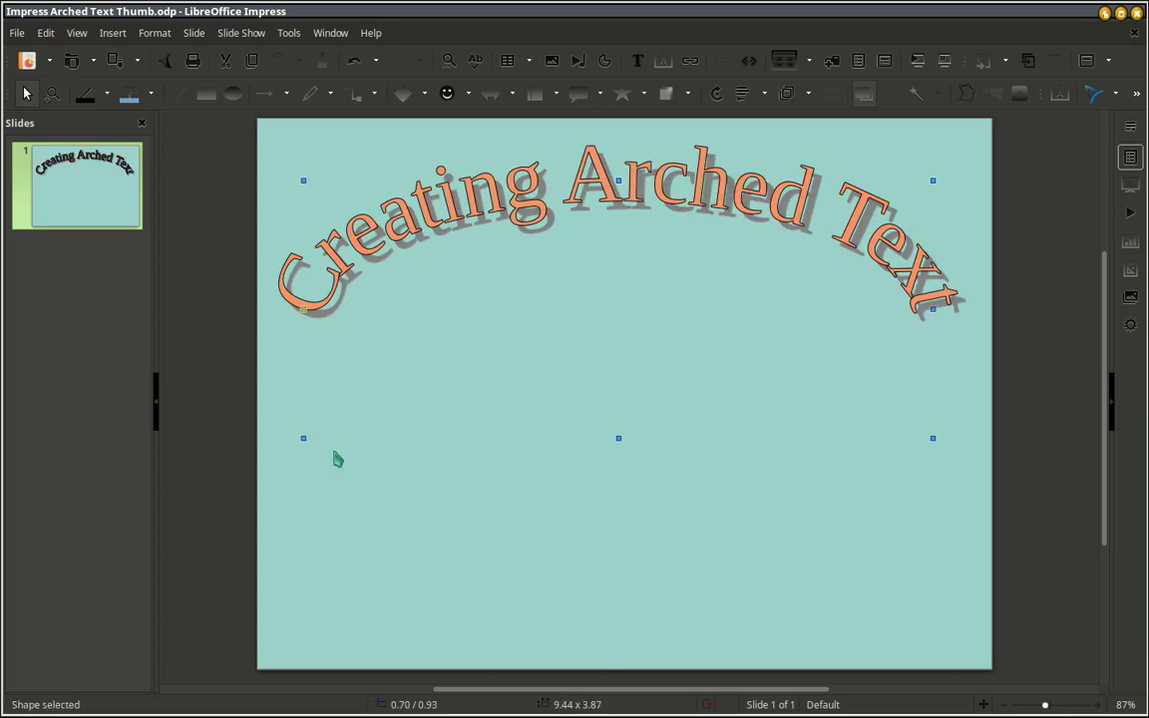
left_click(602, 538)
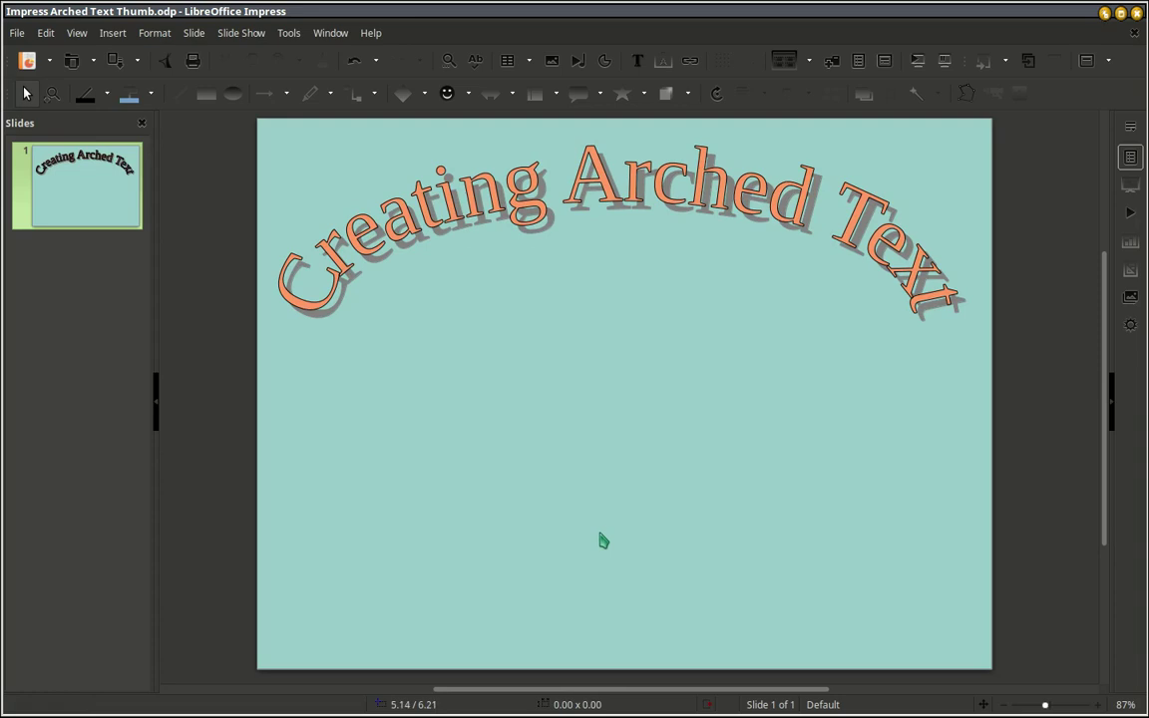
double_click(743, 192)
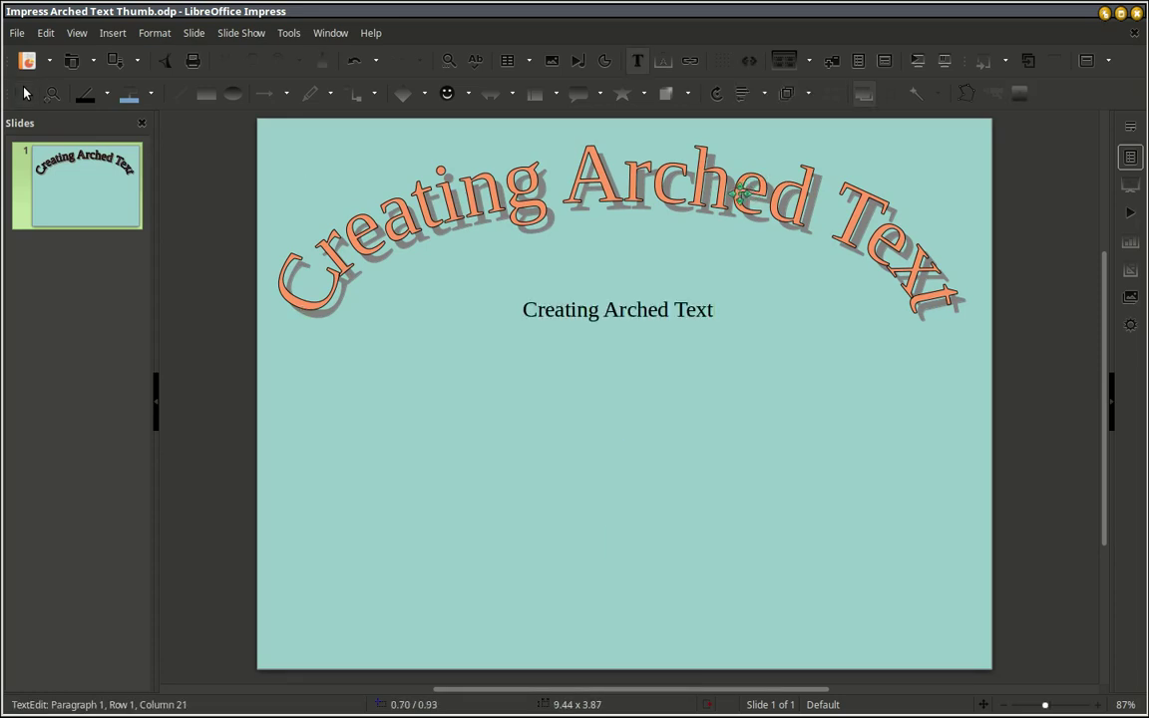
key("Escape")
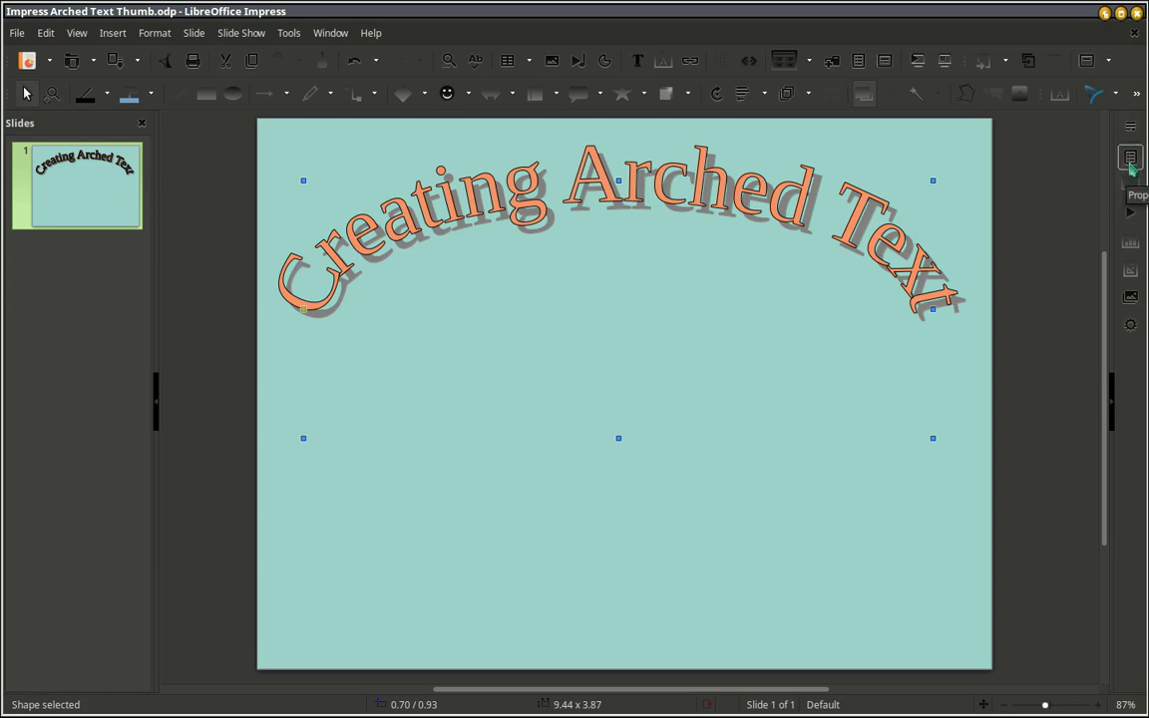
In the Properties sidebar, try Red 4 as the arched text's fill, then settle on Purple 3.
left_click(1131, 160)
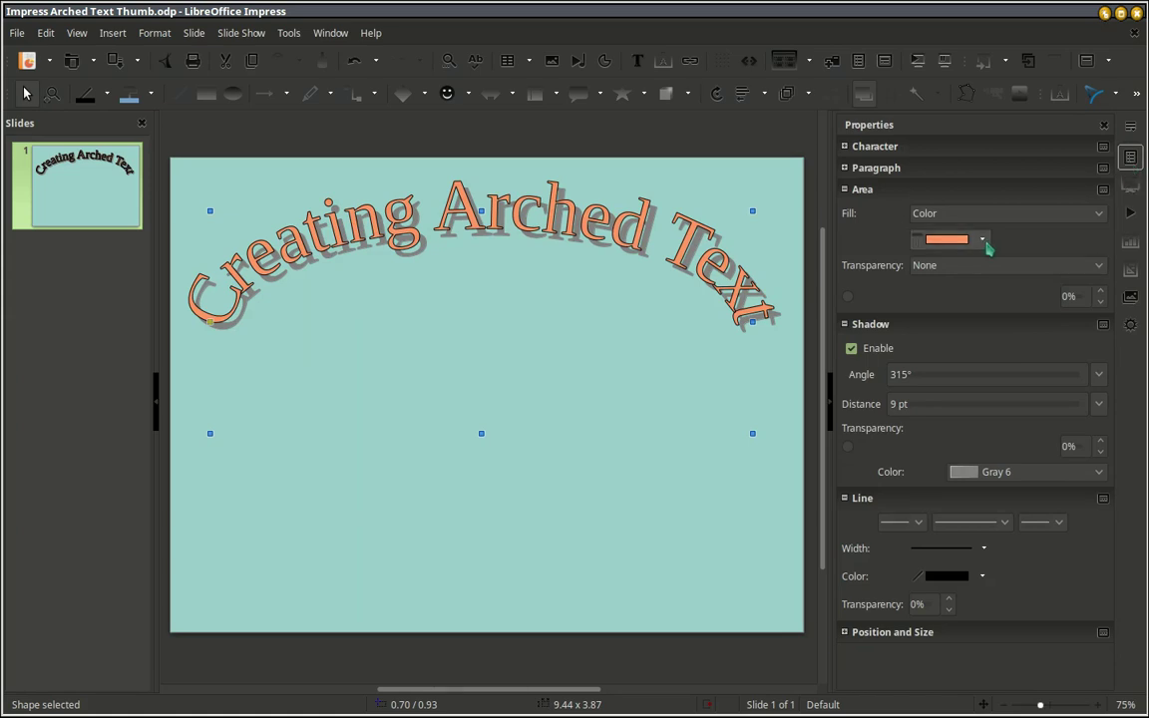
left_click(988, 247)
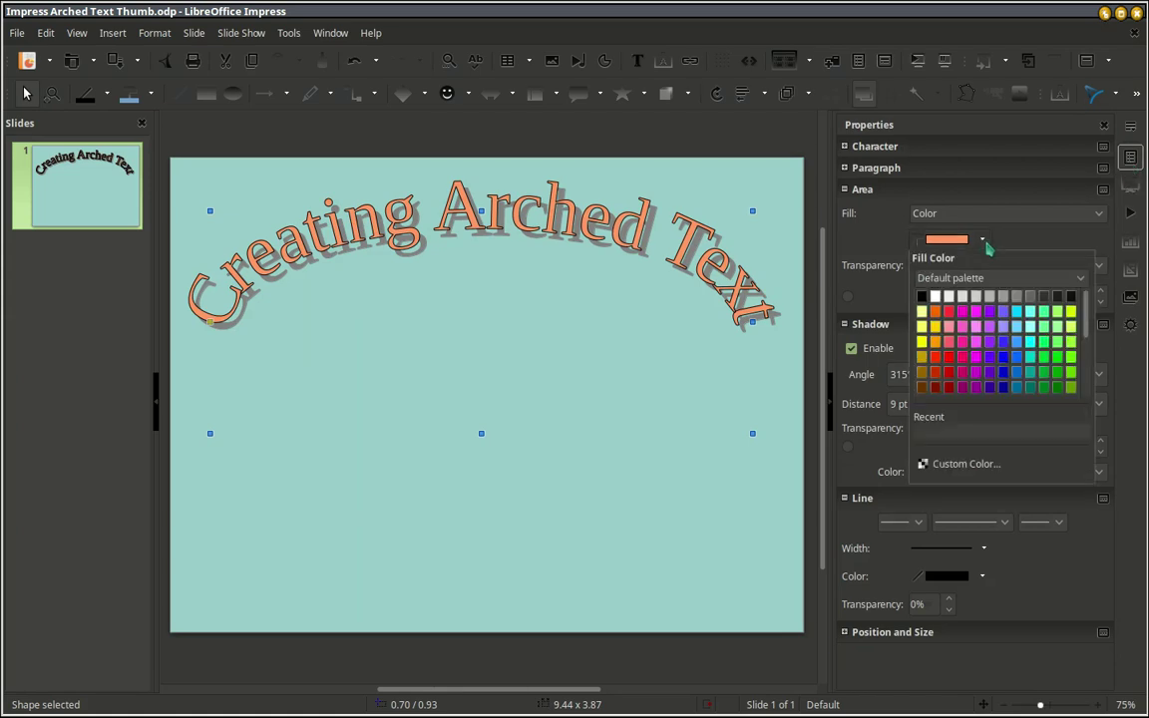
left_click(948, 375)
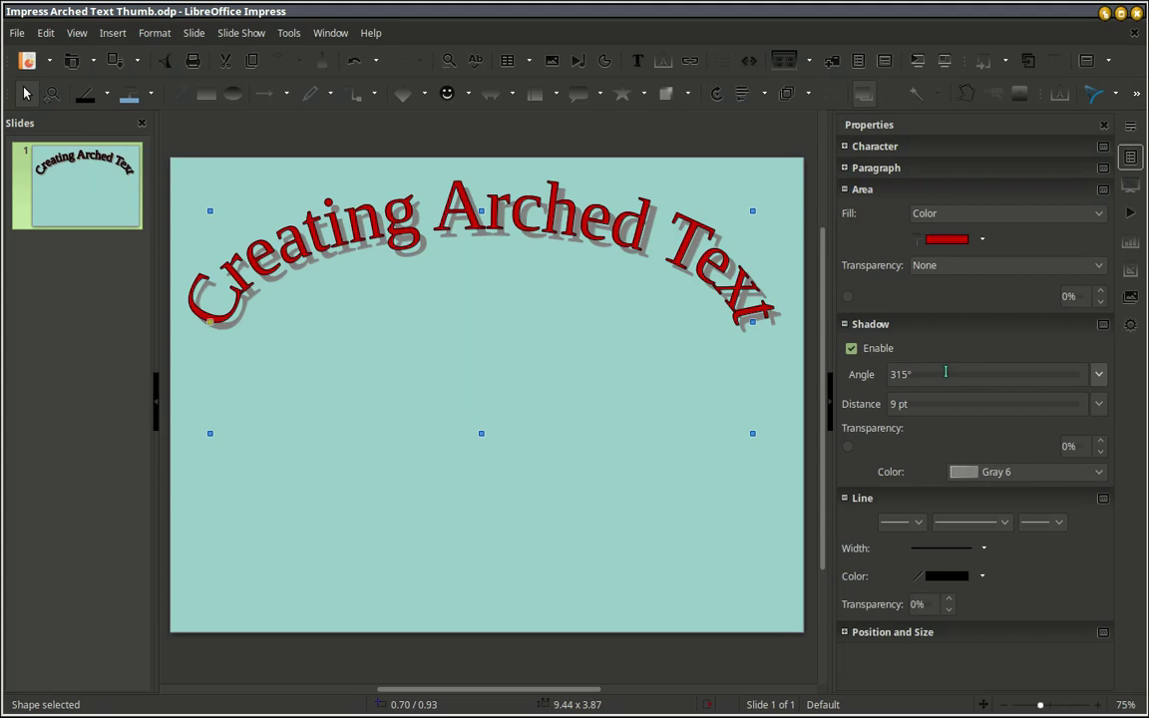
left_click(981, 240)
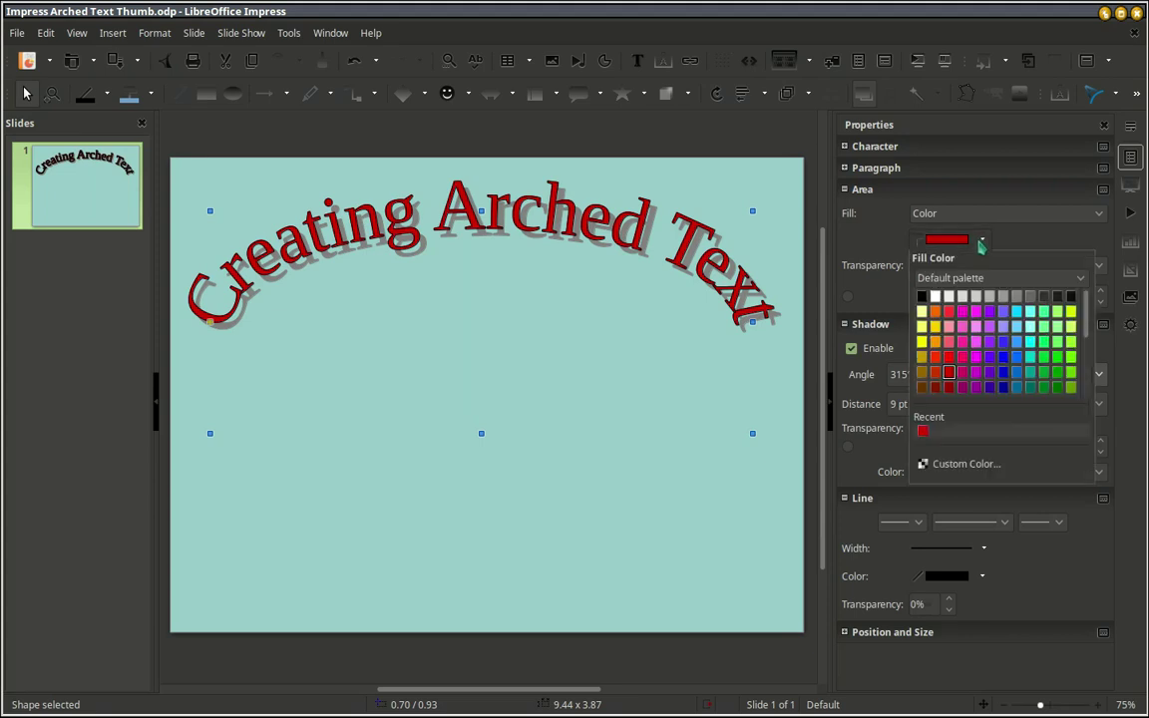
left_click(994, 361)
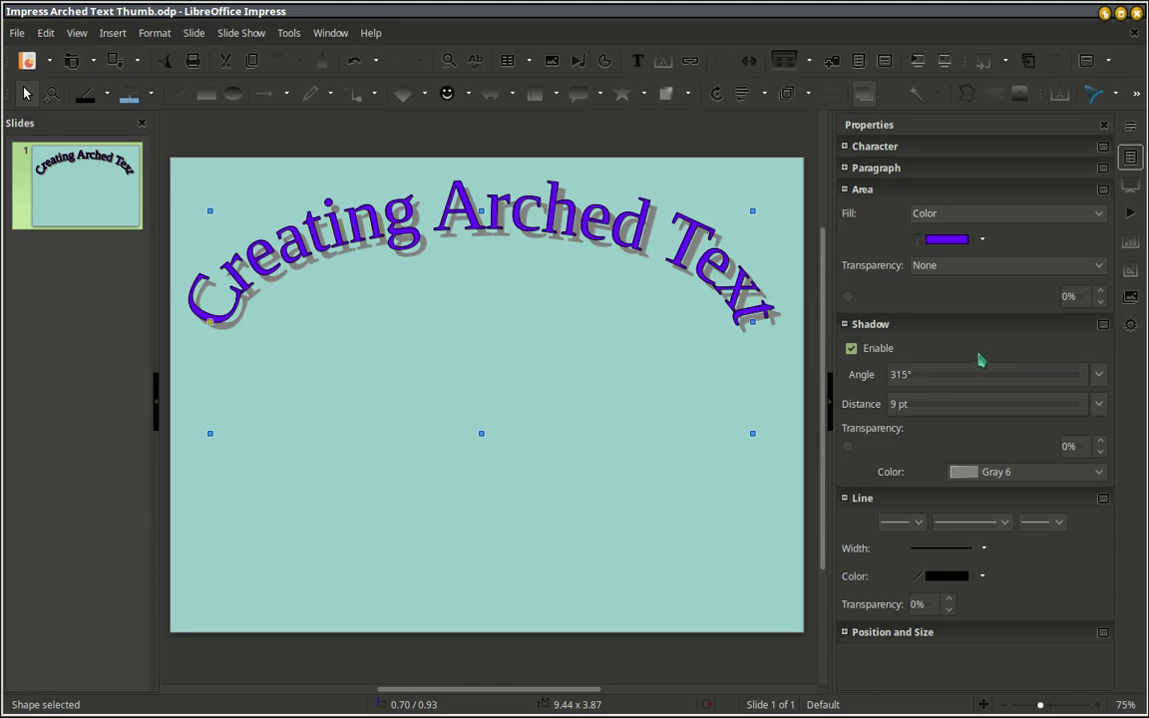
Switch the drop shadow off and back on, then bring up the Area Transparency choices.
left_click(851, 349)
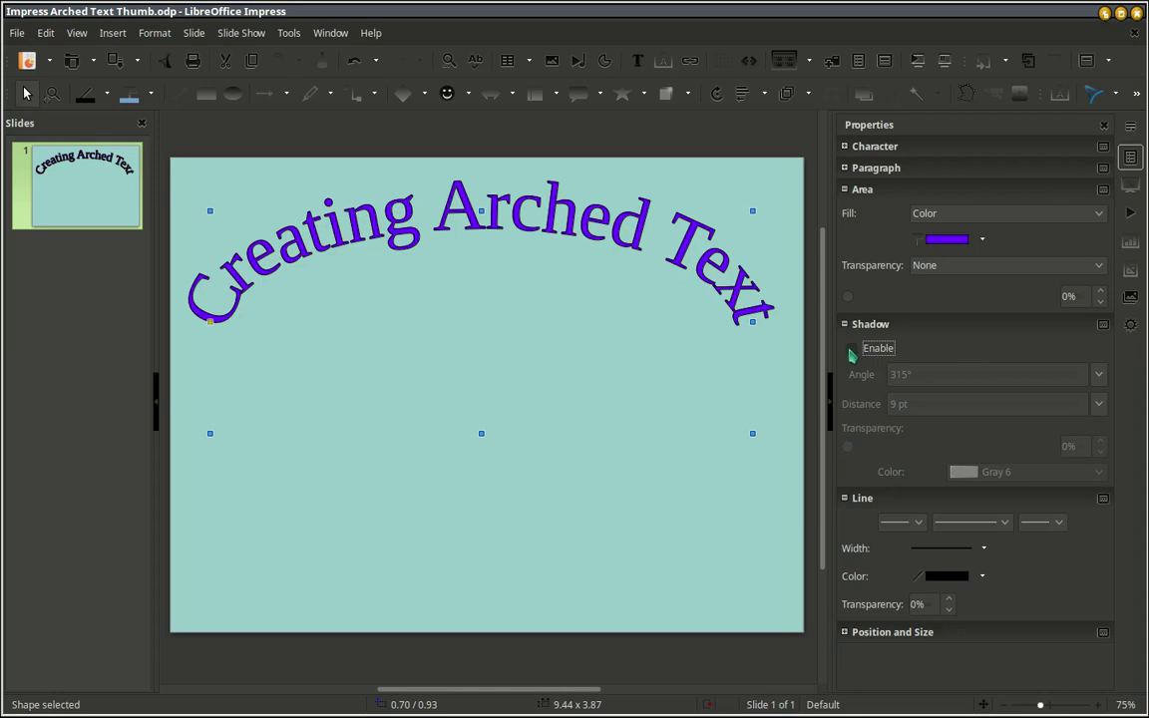
left_click(851, 349)
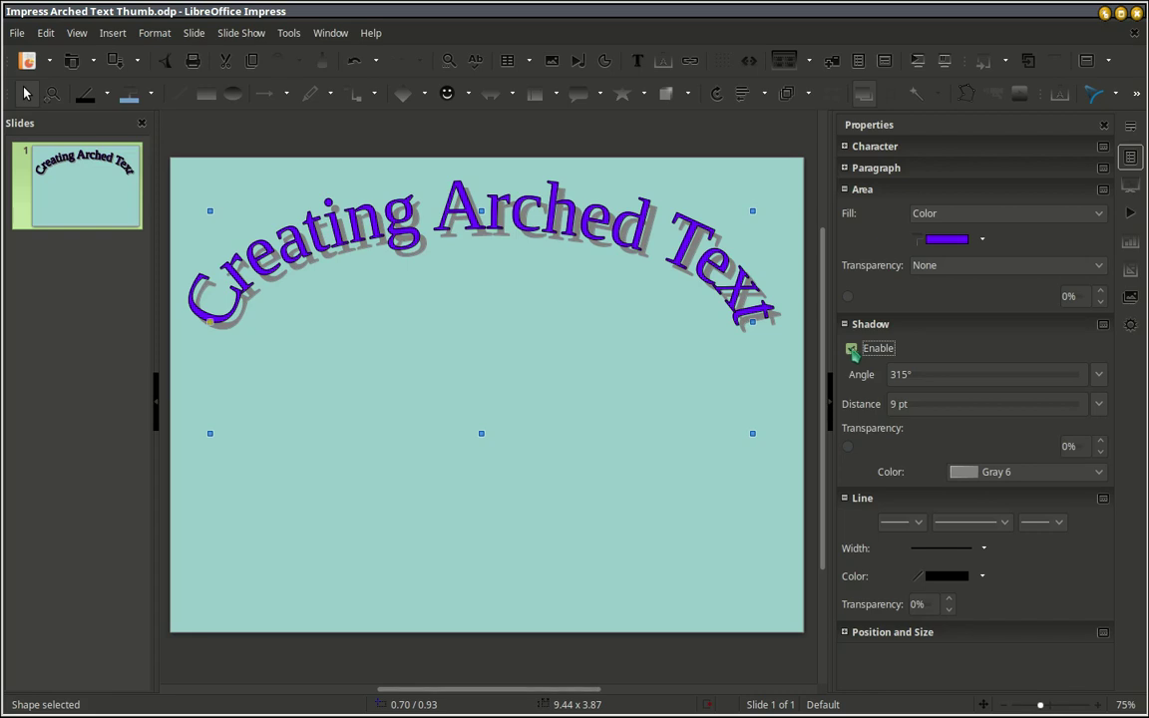
left_click(1097, 267)
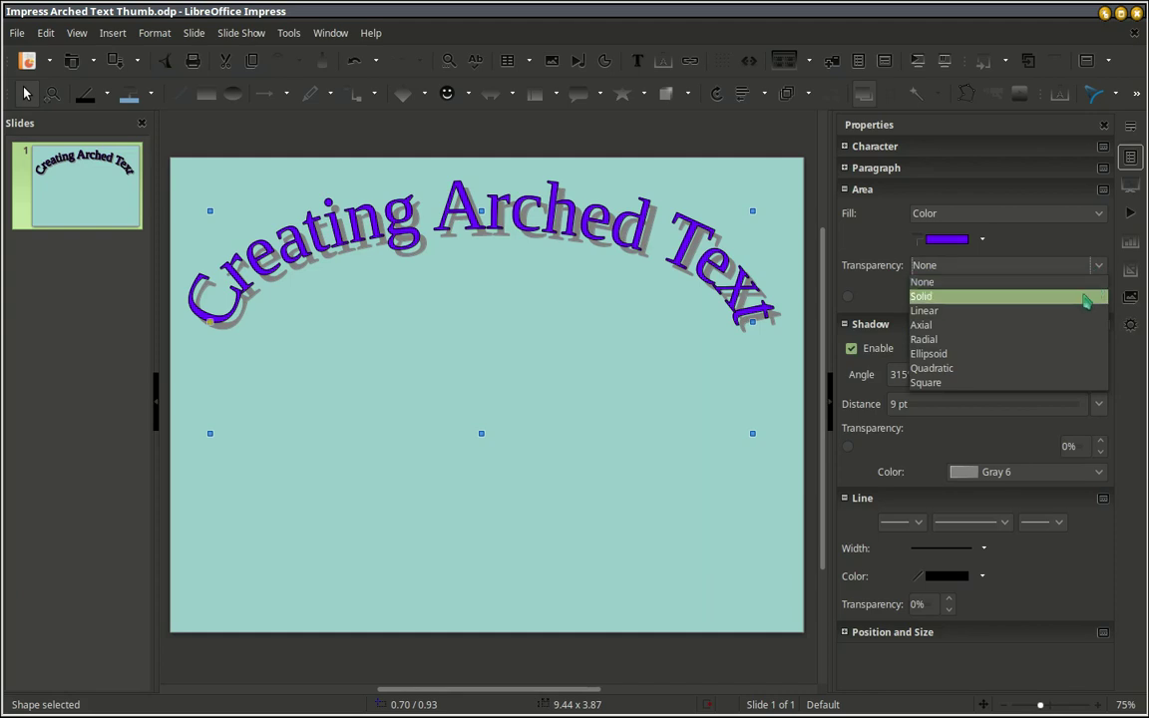
Try Solid, Linear and Axial fill transparency on the arched text, then set it back to None.
left_click(1084, 296)
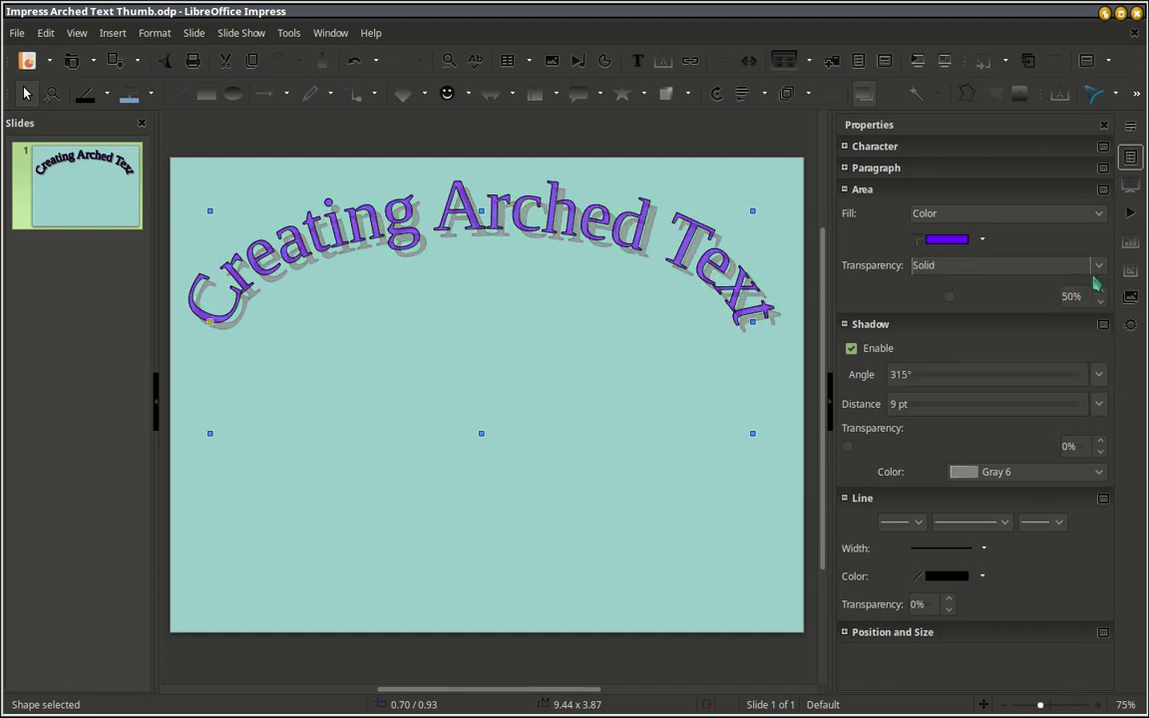
left_click(1097, 267)
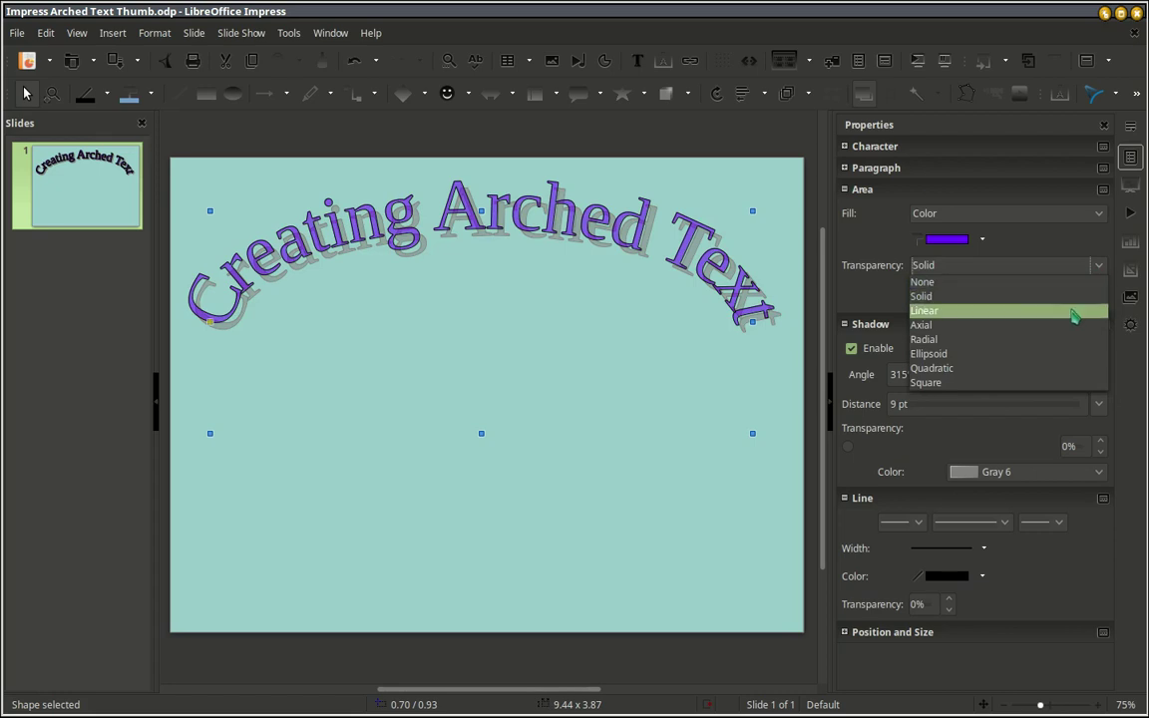
left_click(1075, 312)
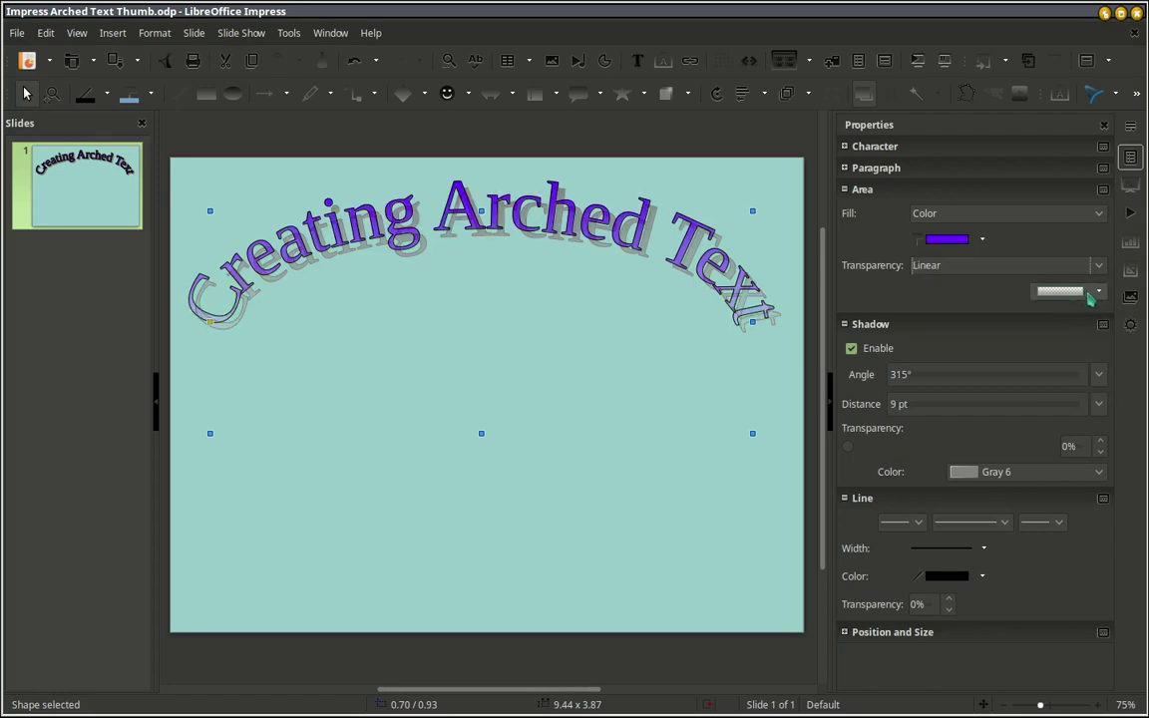
left_click(1097, 265)
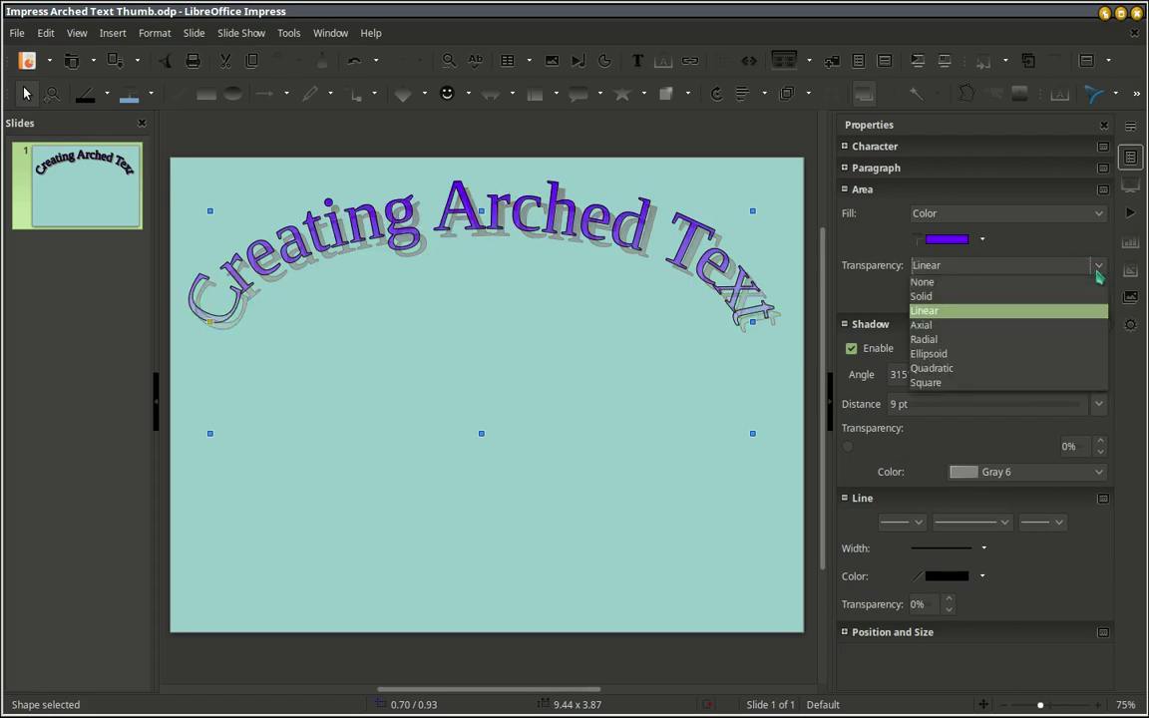
left_click(1065, 326)
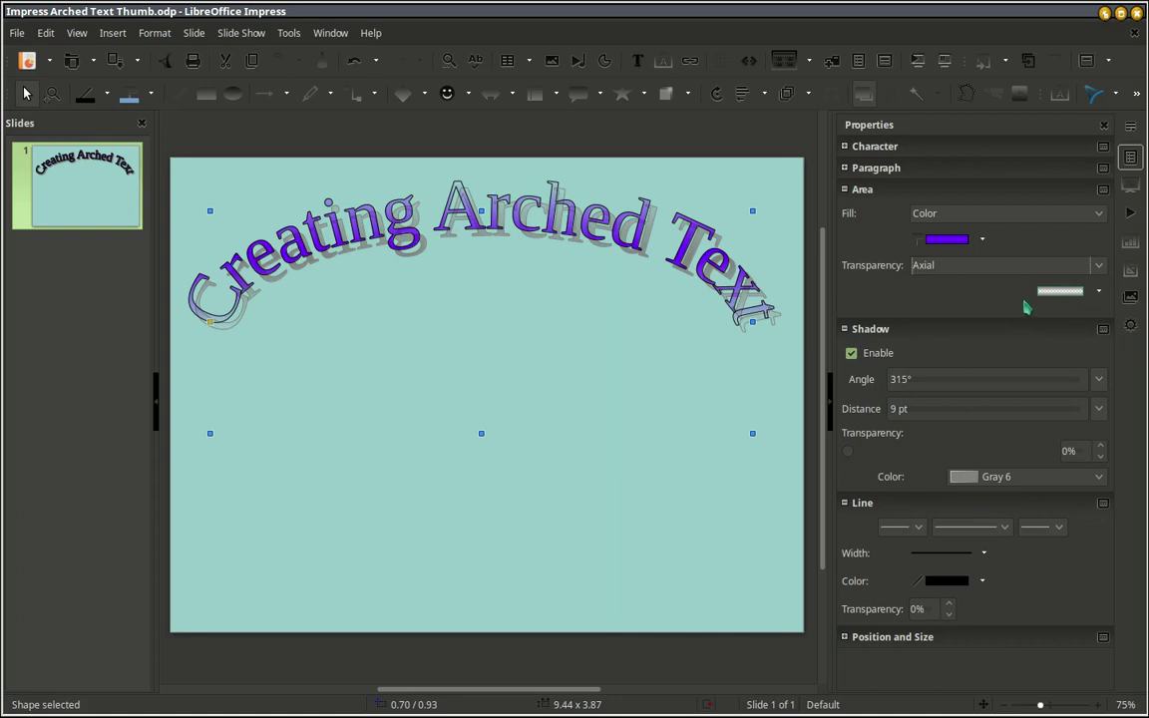
left_click(984, 265)
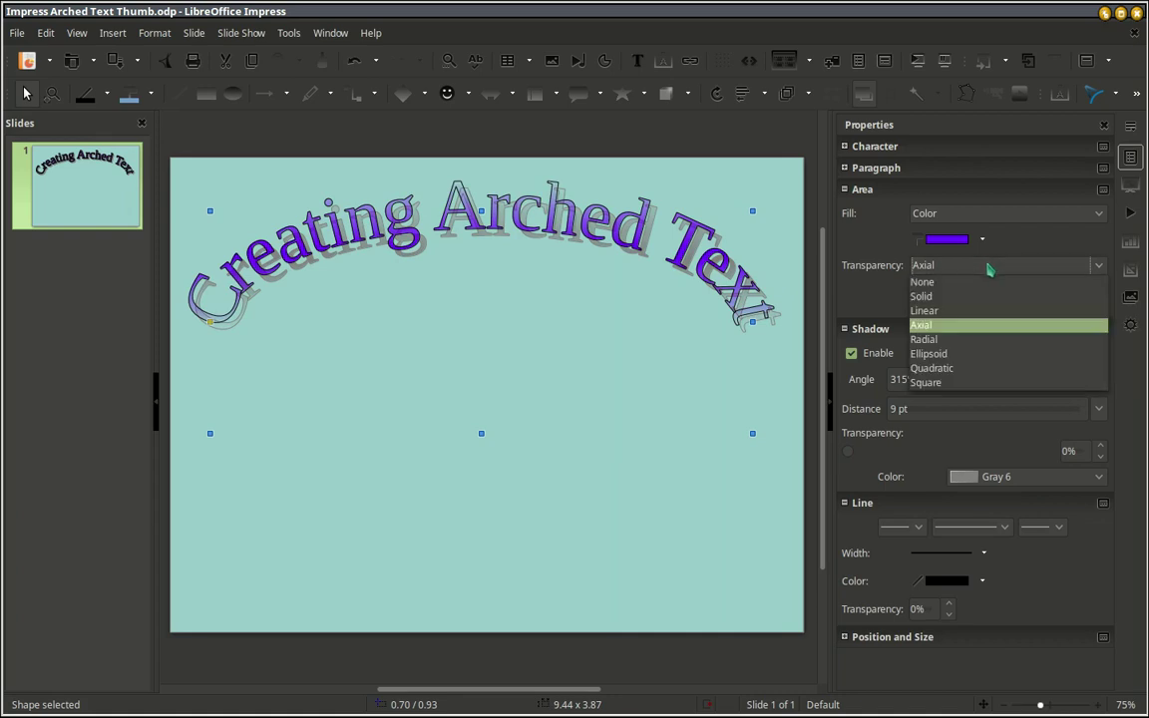
left_click(985, 290)
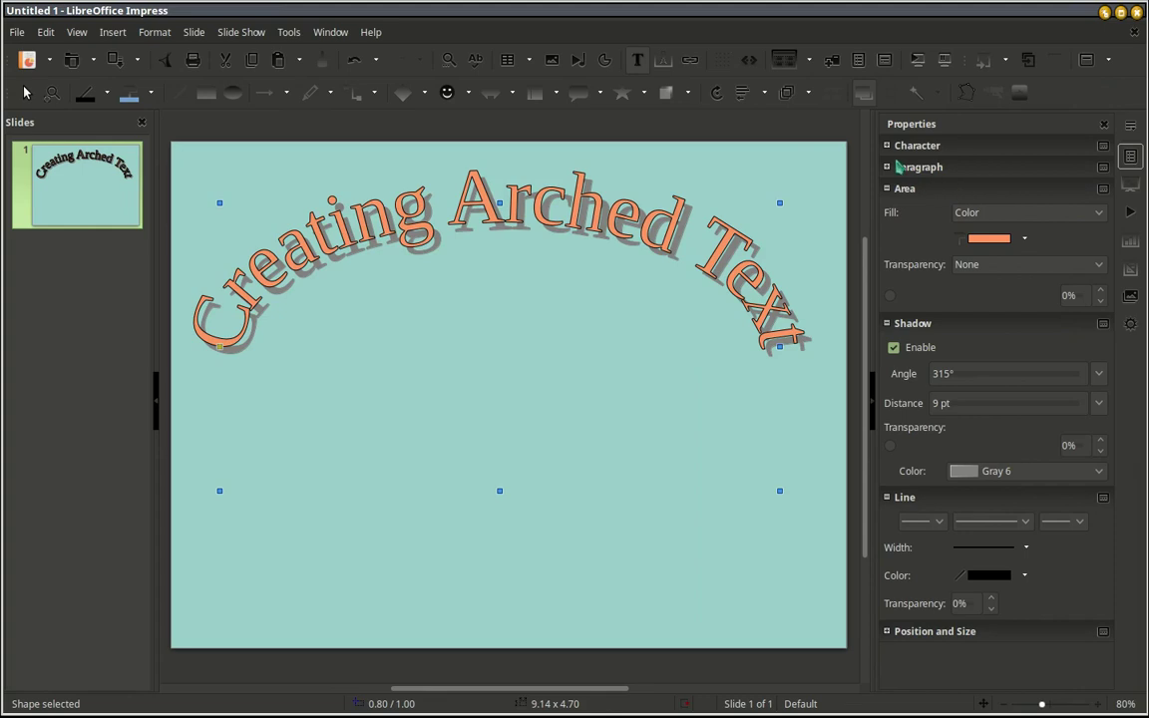
In the Character section, try AlphaWood, Century Schoolbook L and Circus, then settle on DejaVu Sans.
left_click(886, 148)
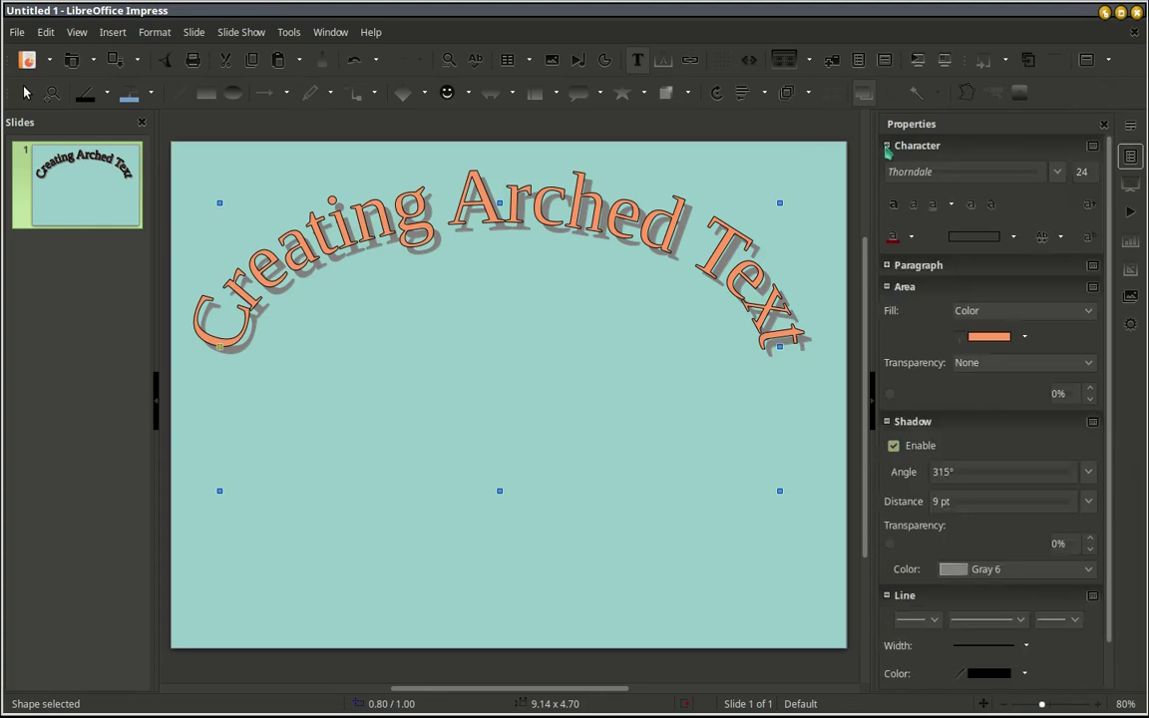
left_click(1057, 173)
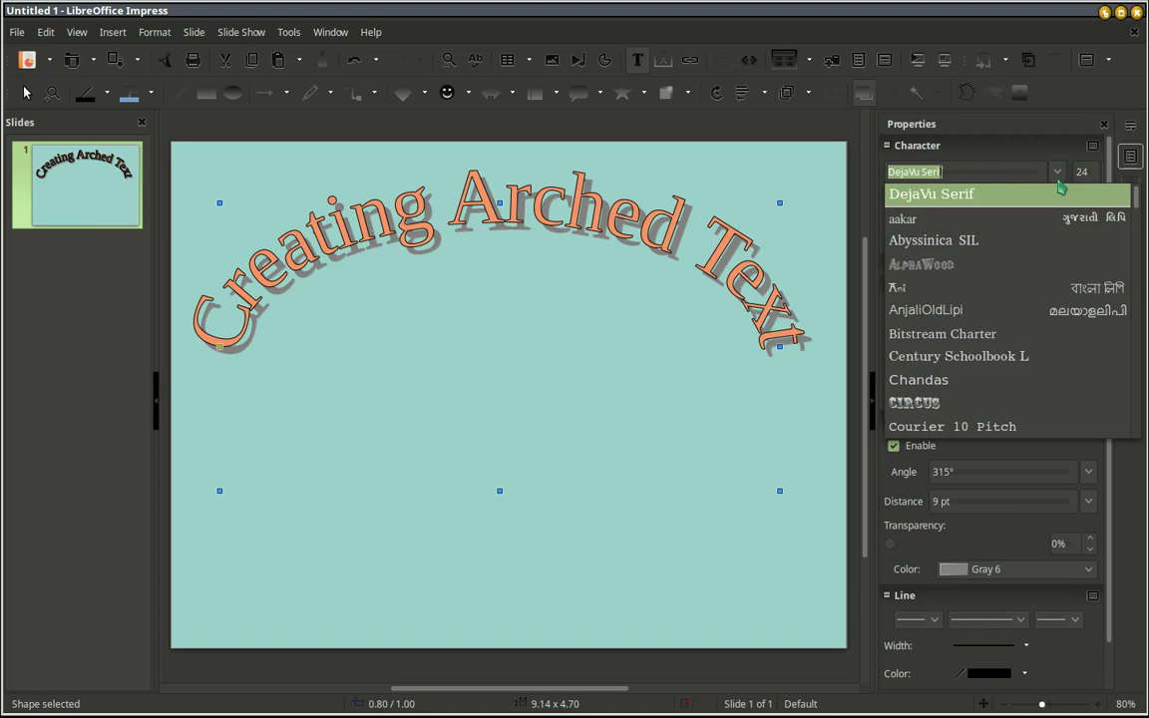
left_click(1030, 265)
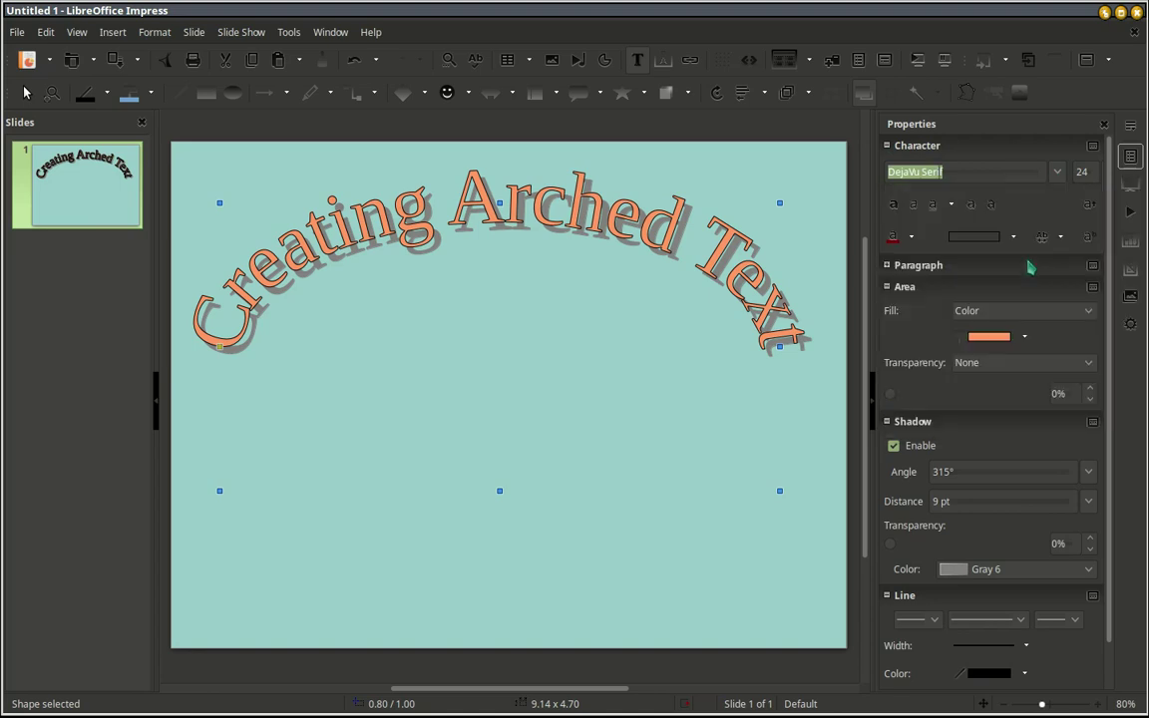
left_click(1057, 172)
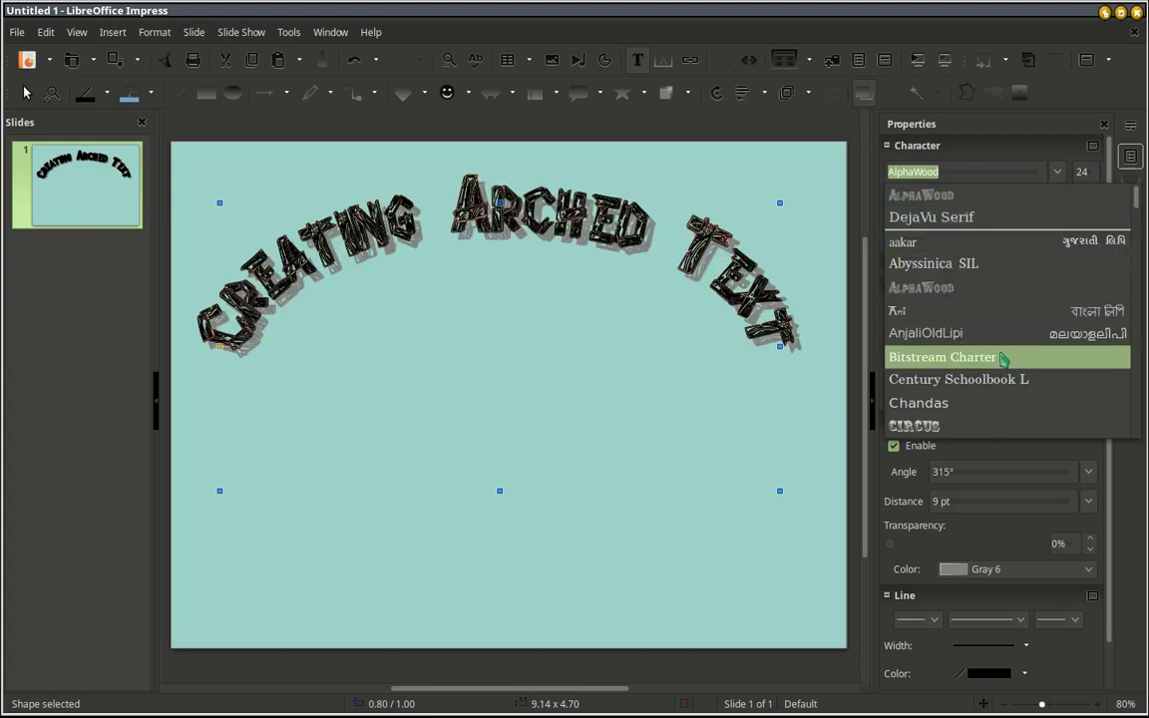
left_click(942, 379)
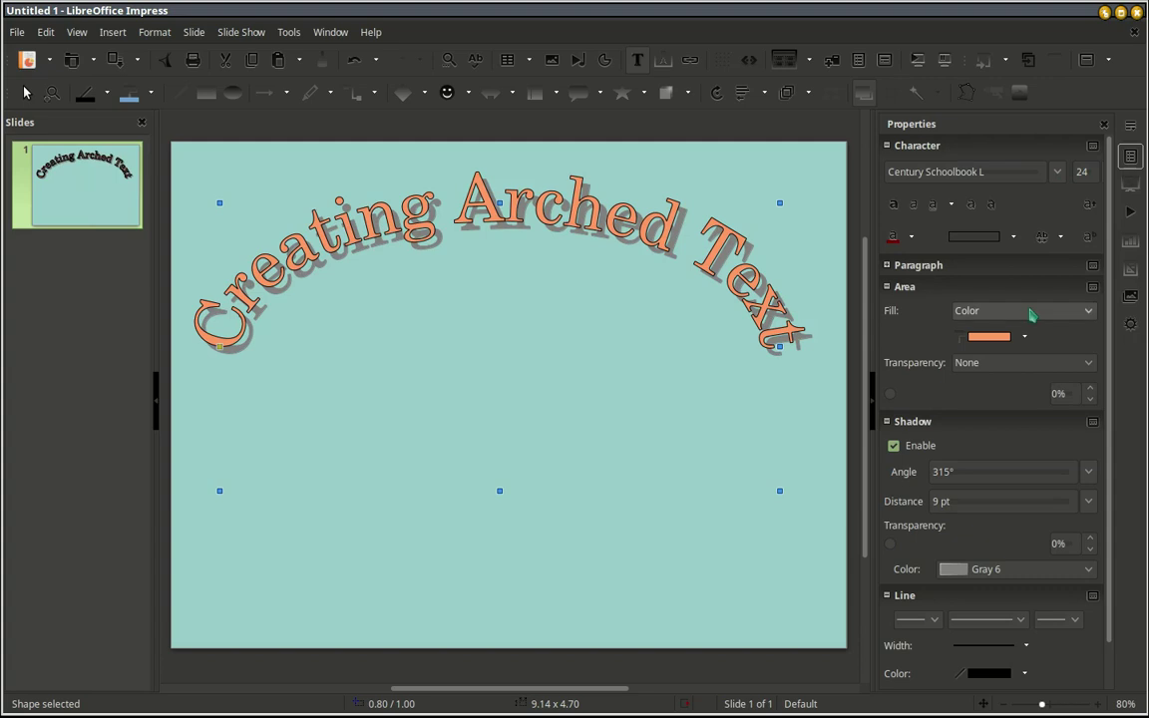
left_click(1057, 171)
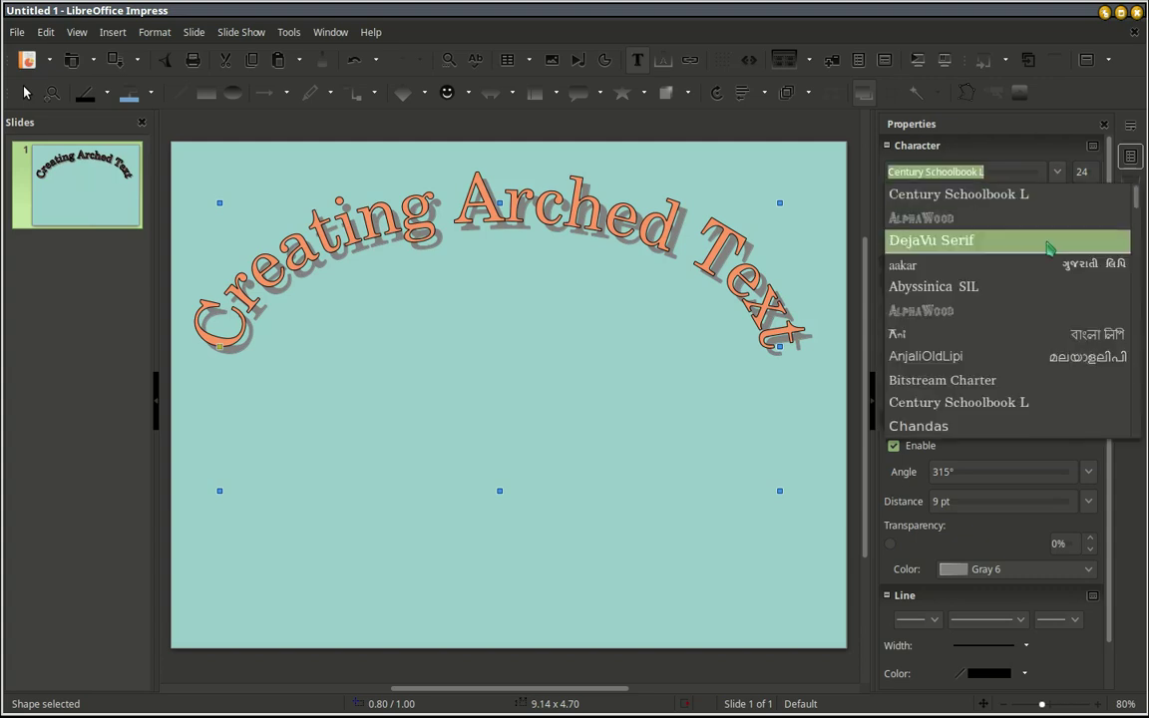
scroll(987, 394, "down", 1)
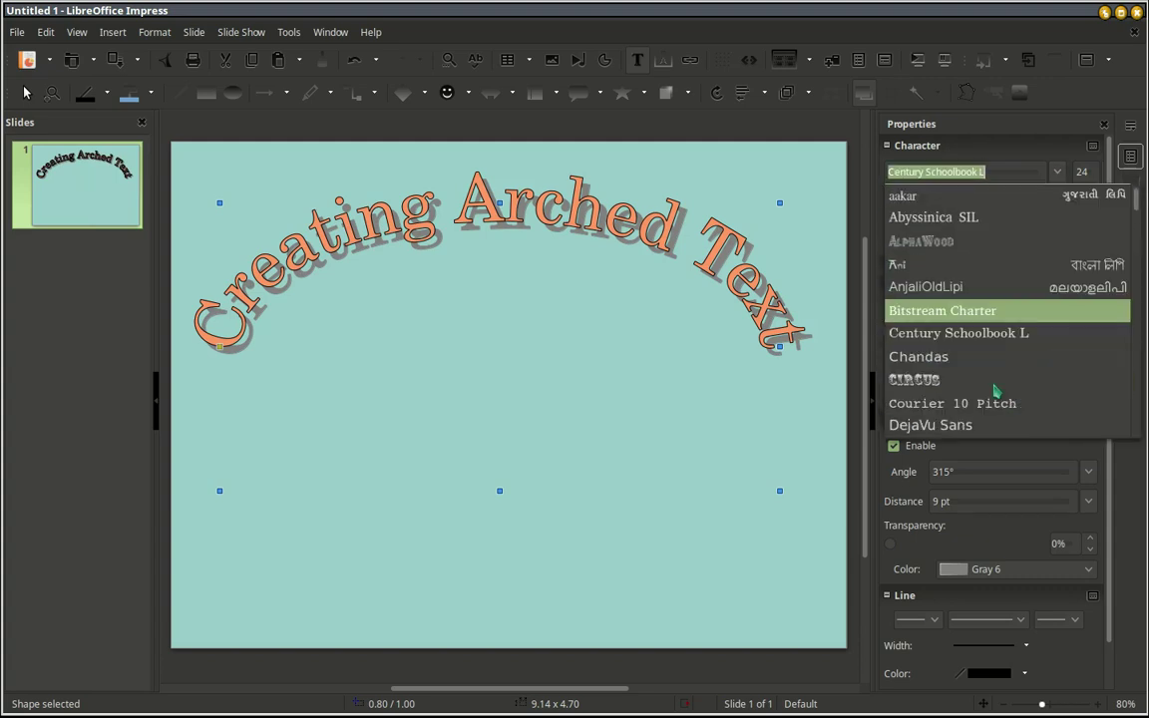
left_click(992, 383)
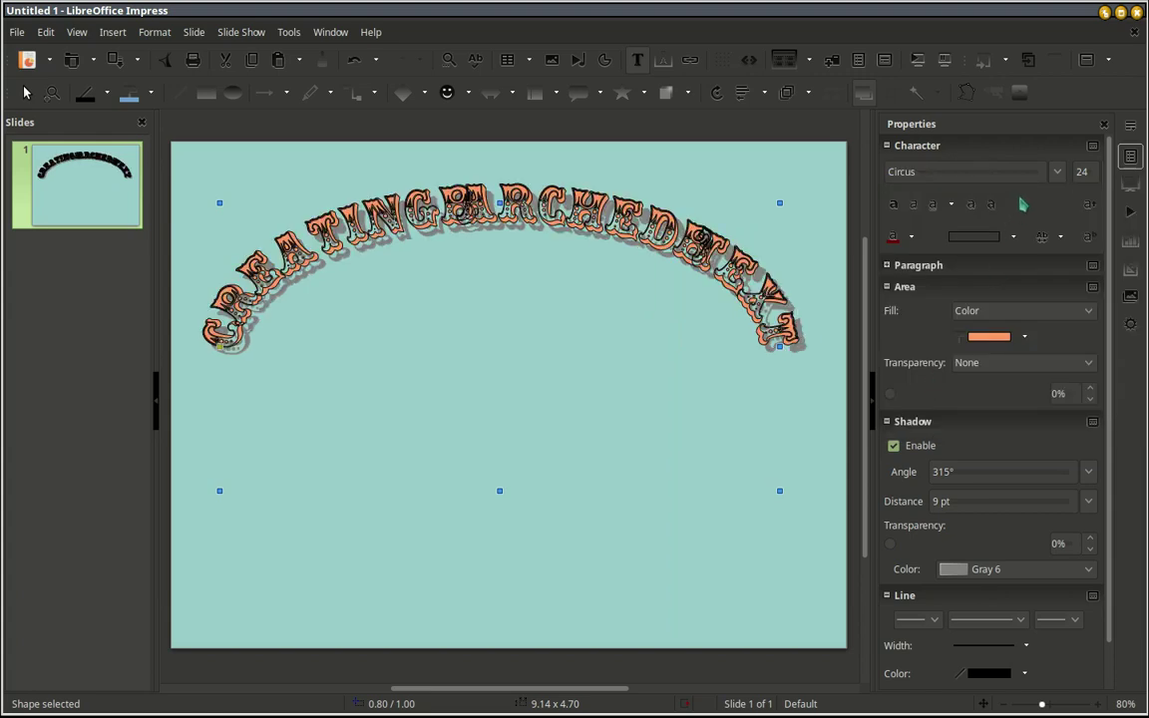
left_click(1056, 174)
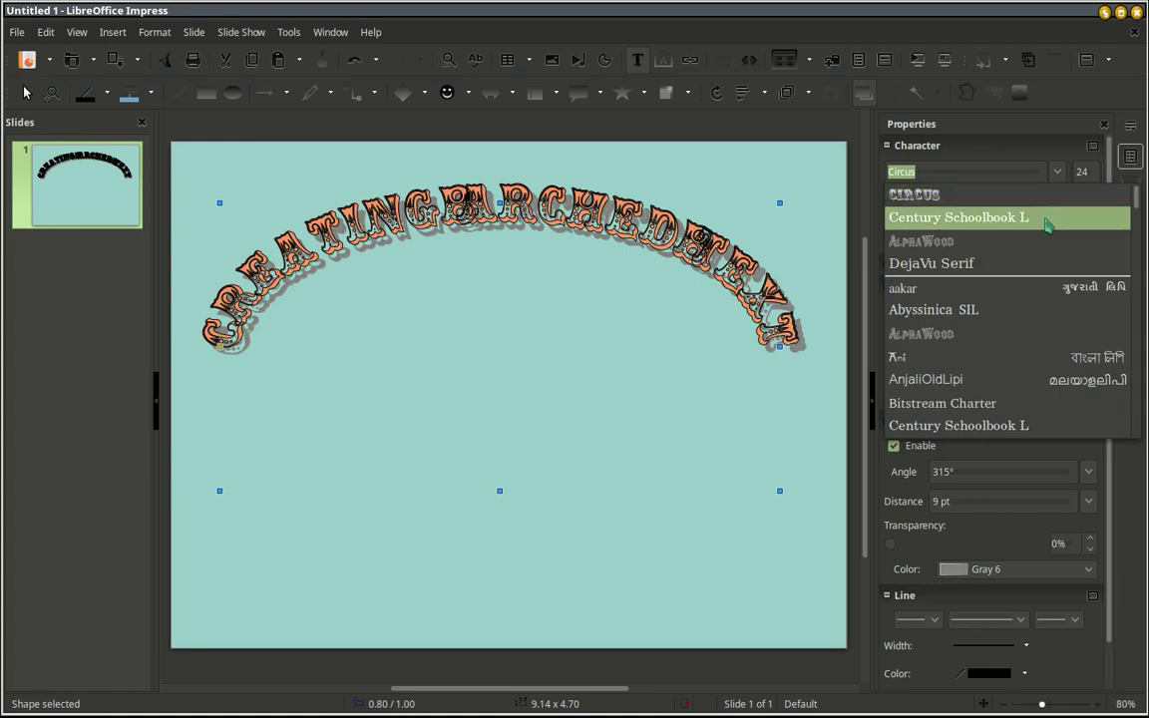
scroll(1030, 282, "down", 2)
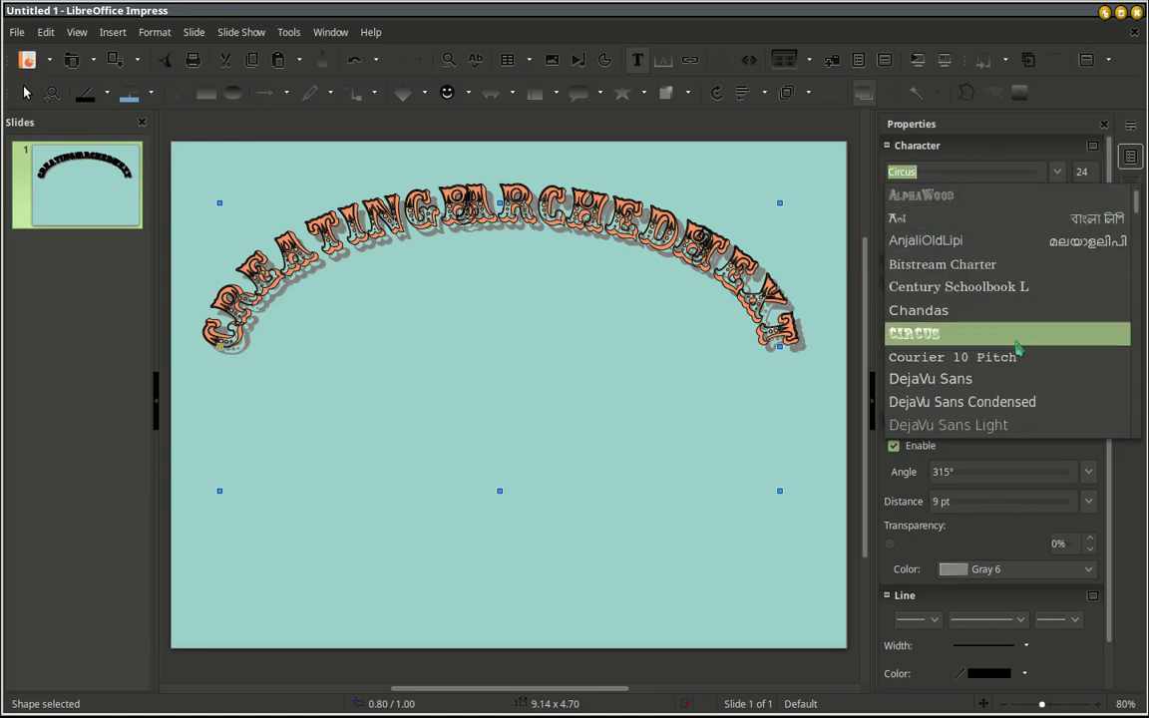
left_click(1009, 379)
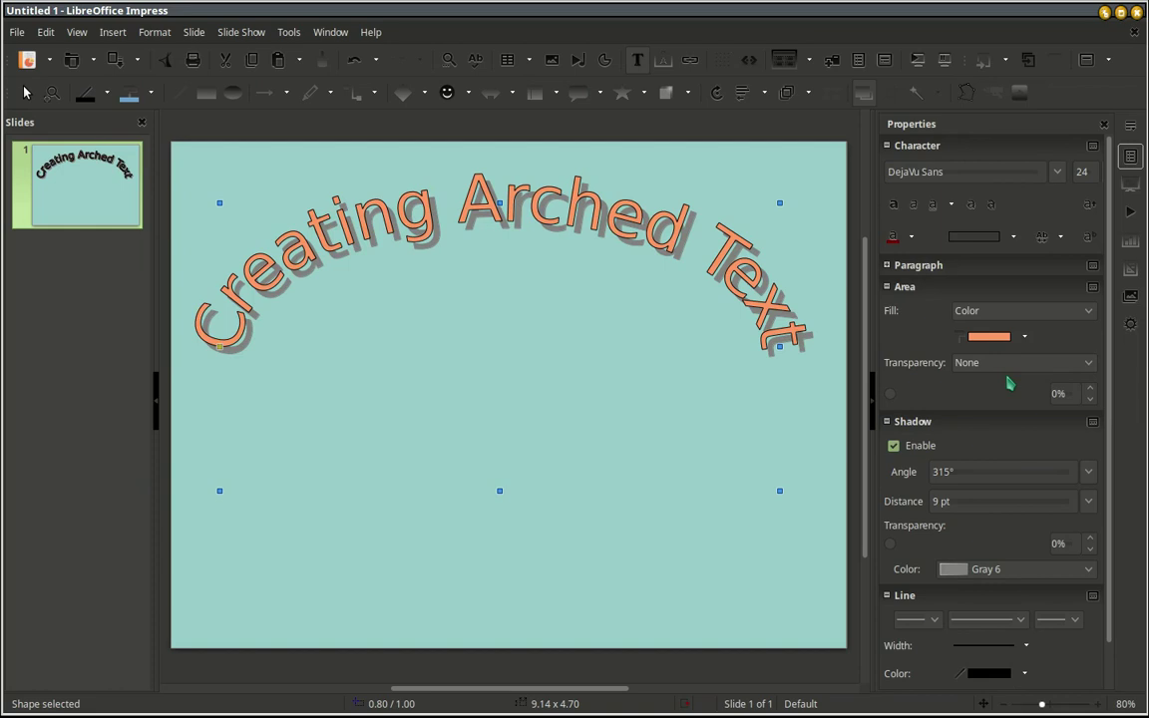